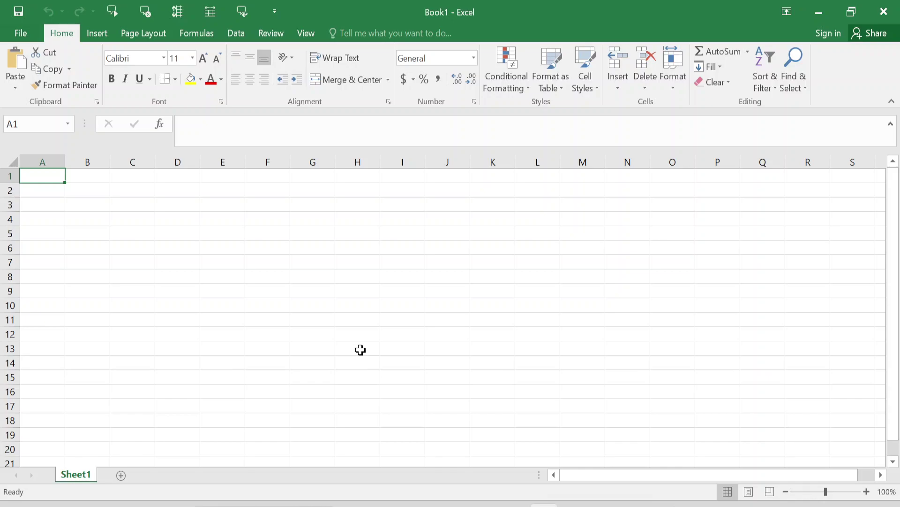
Step: Enter the heading 'Text to Column' in cell A1, then select cell B3
type("Text")
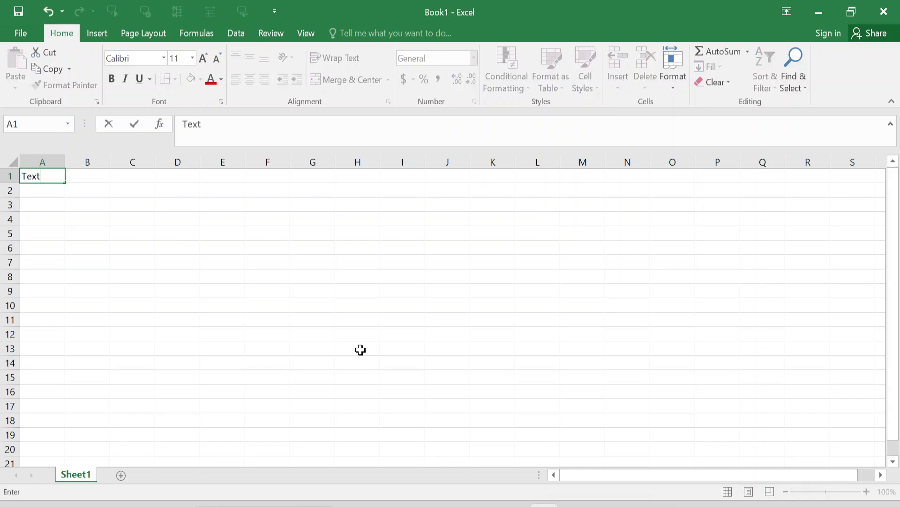
type(" to Column")
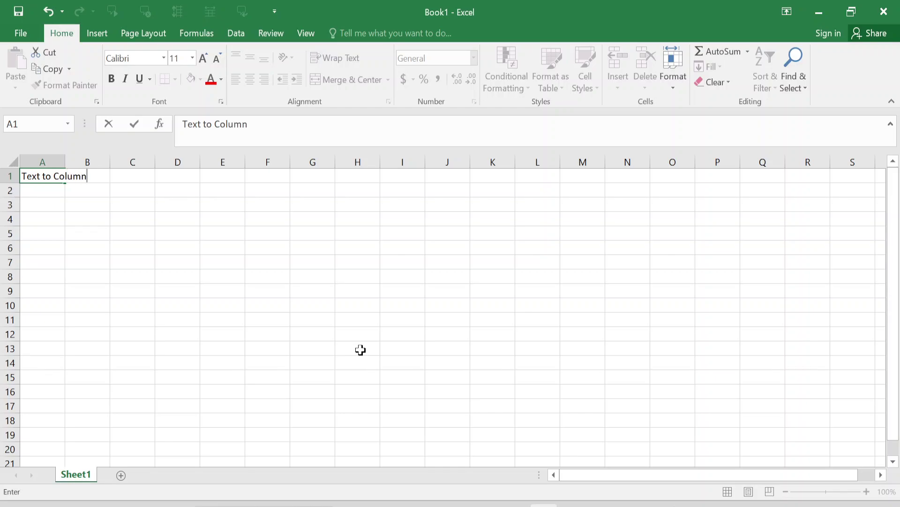
key("Return")
left_click(102, 204)
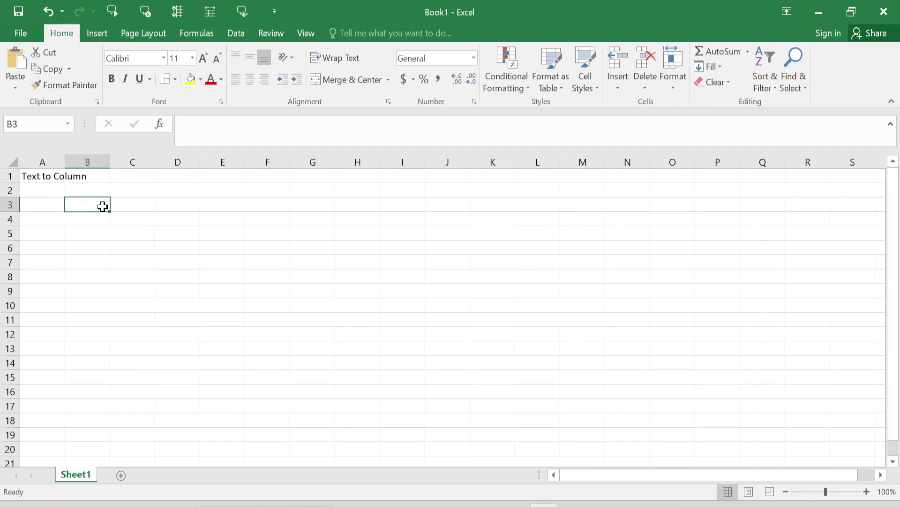
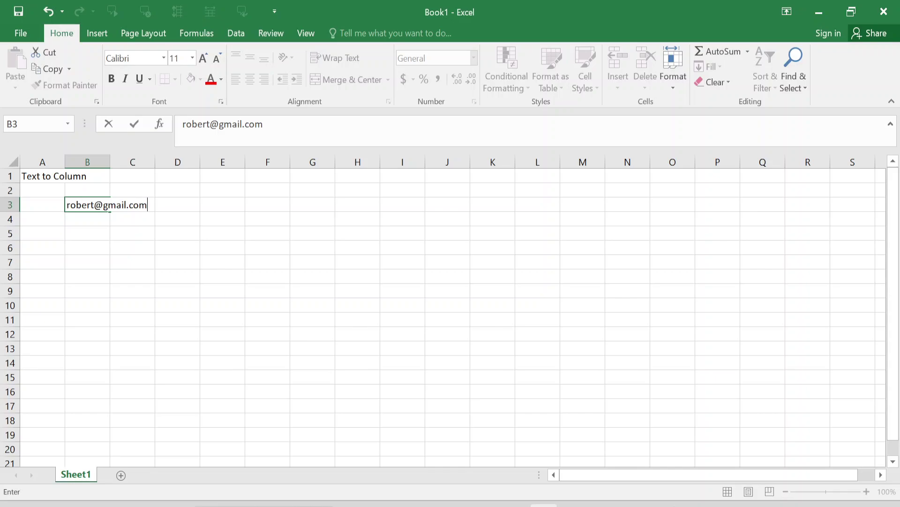
Step: Type three sample e-mail addresses into B3, B4 and B5, correcting typos, and return to B3
key("Return")
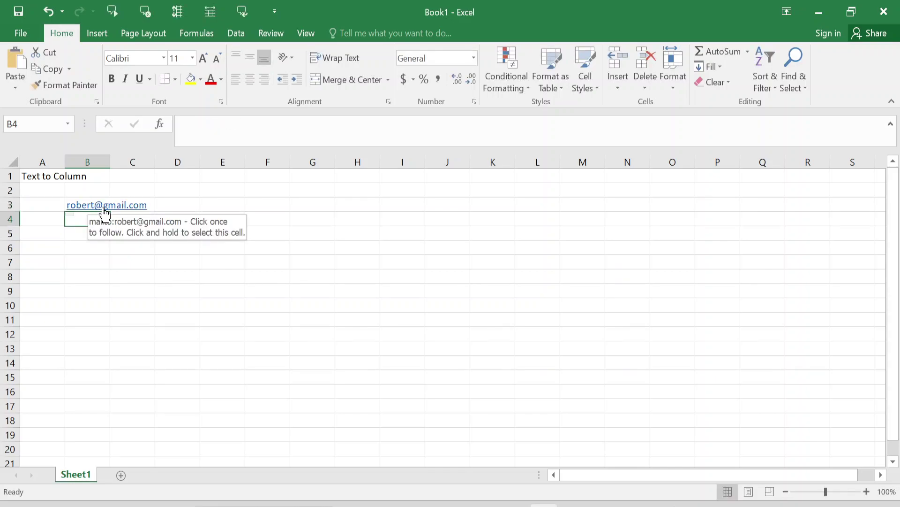
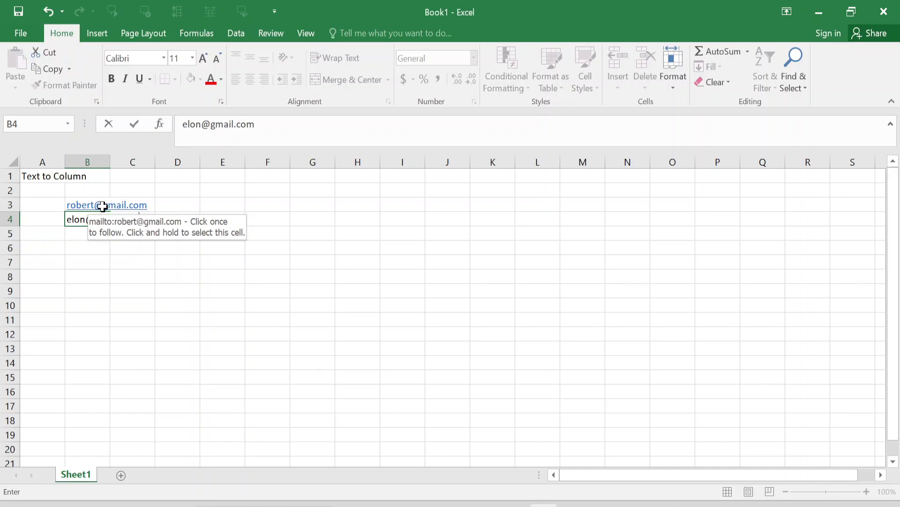
key("Return")
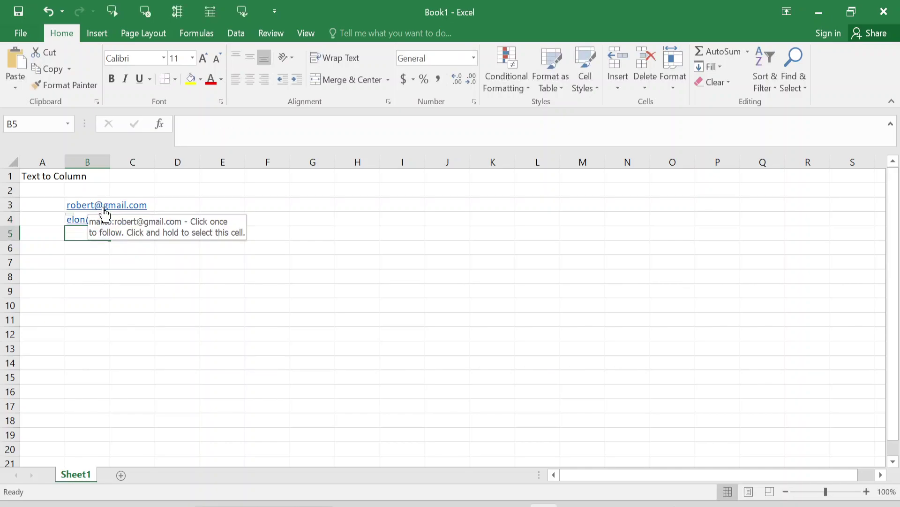
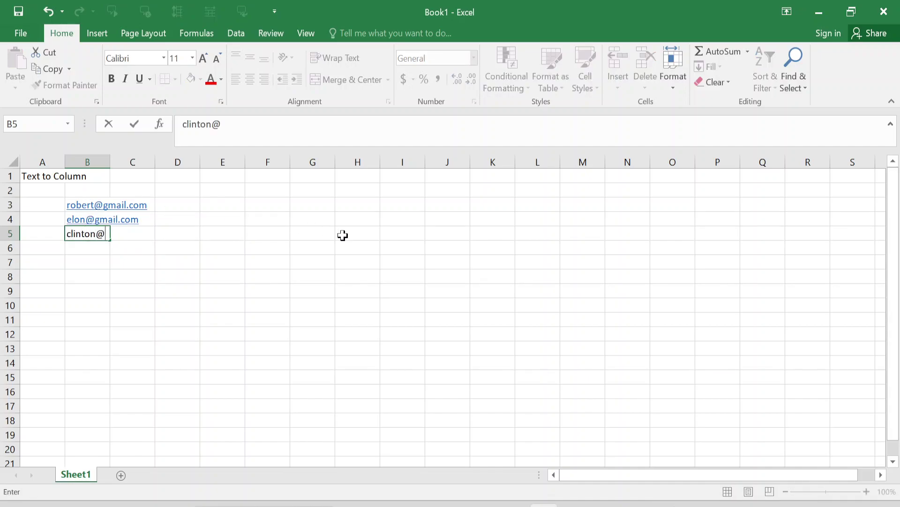
key("Return")
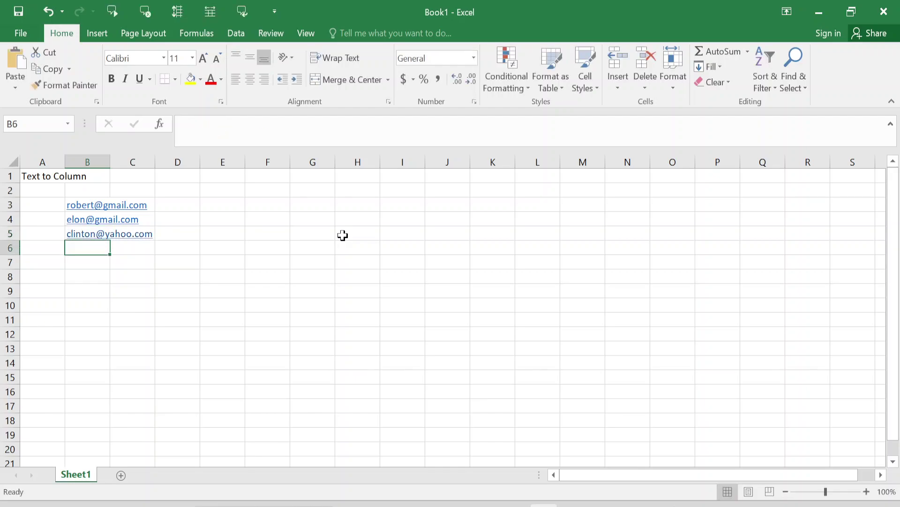
key("Up")
key("Up")
key("Up")
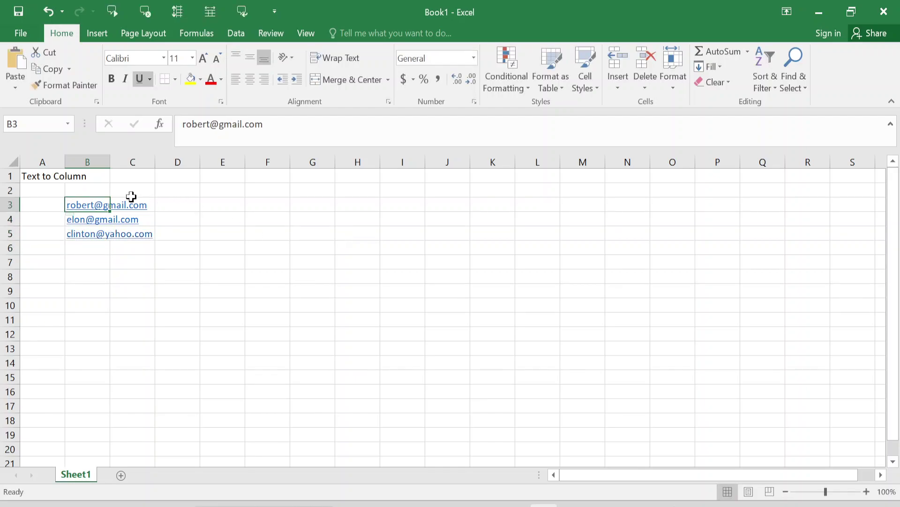
Step: Widen the columns and type an example split, user name and 'gmail.com', into D3:E3
left_click_drag(66, 162, 252, 163)
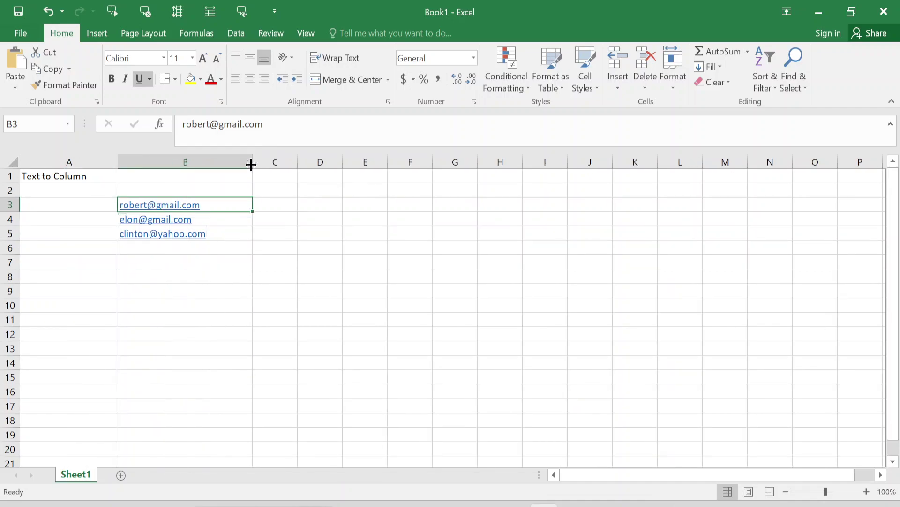
key("shift+Down")
key("shift+Down")
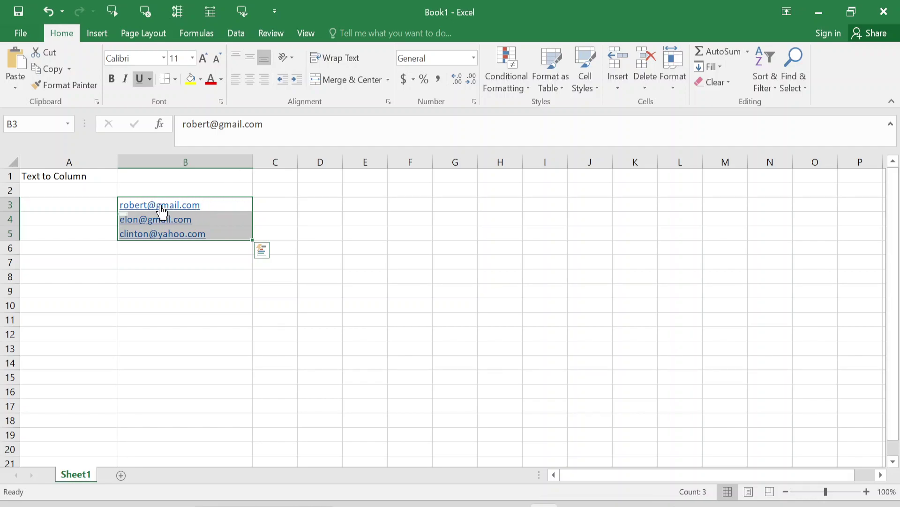
left_click(318, 204)
type("robert")
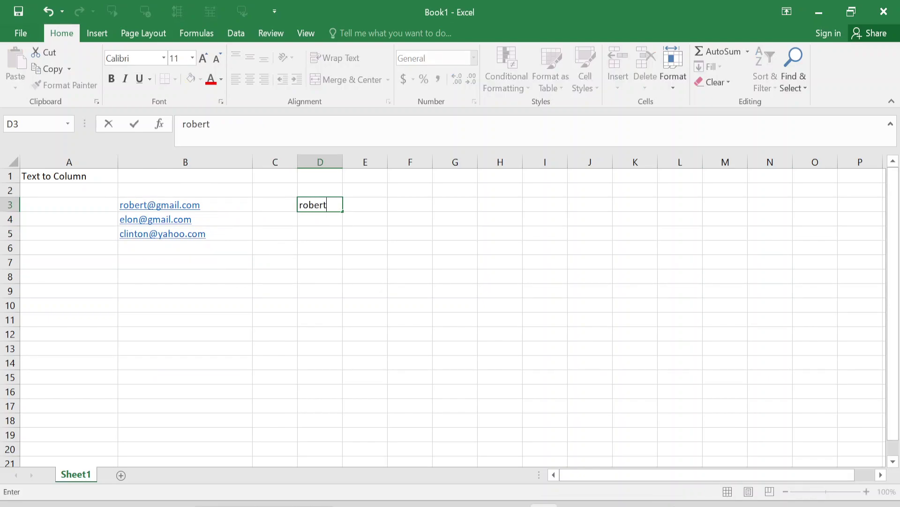
key("Tab")
type("gmai")
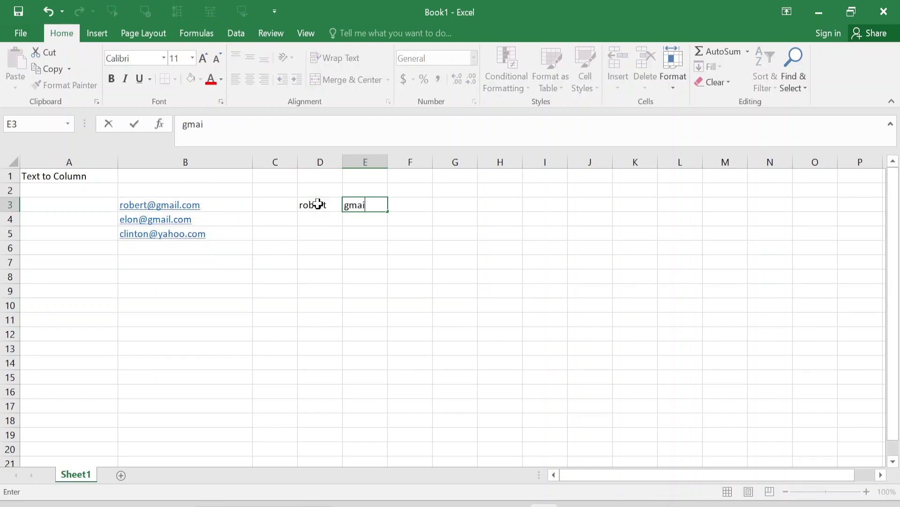
type("l.com")
key("Return")
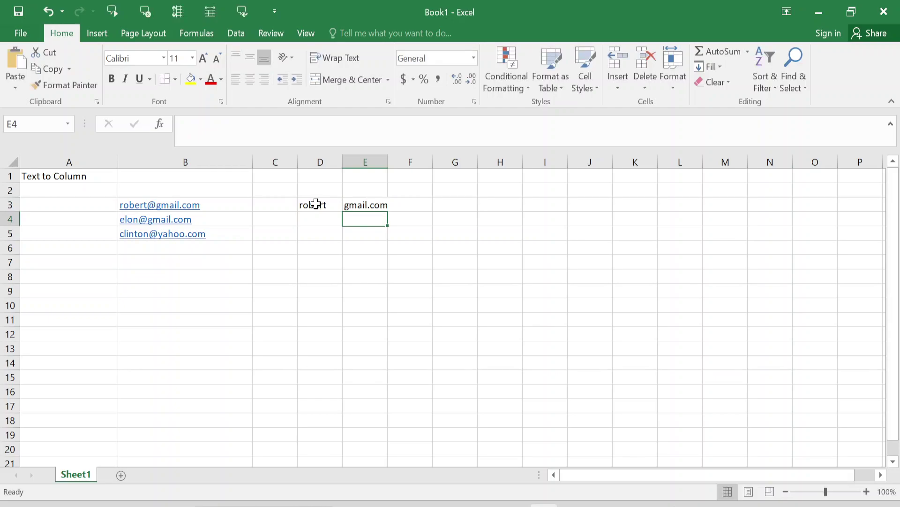
Step: Delete the example from D3:E3 and reselect the addresses in B3:B5
left_click(316, 203)
key("shift+Right")
key("Delete")
key("Left")
key("Left")
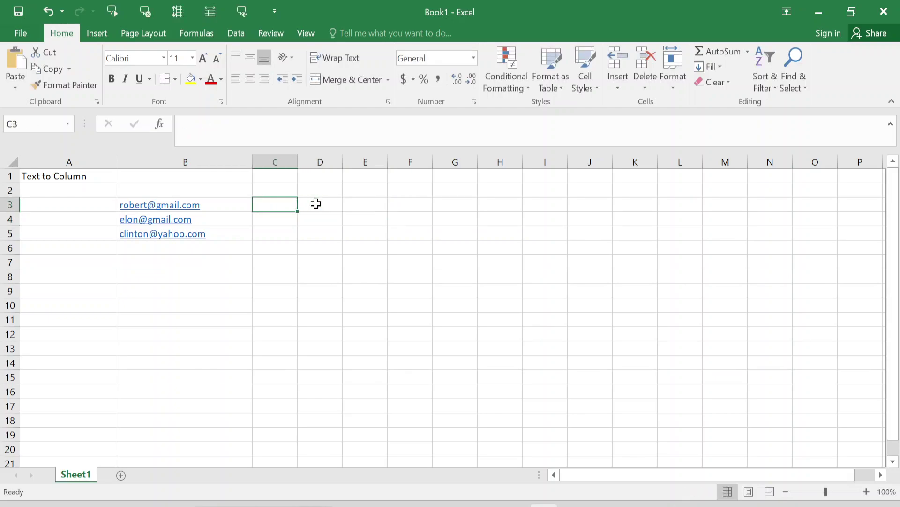
key("ctrl+shift+Down")
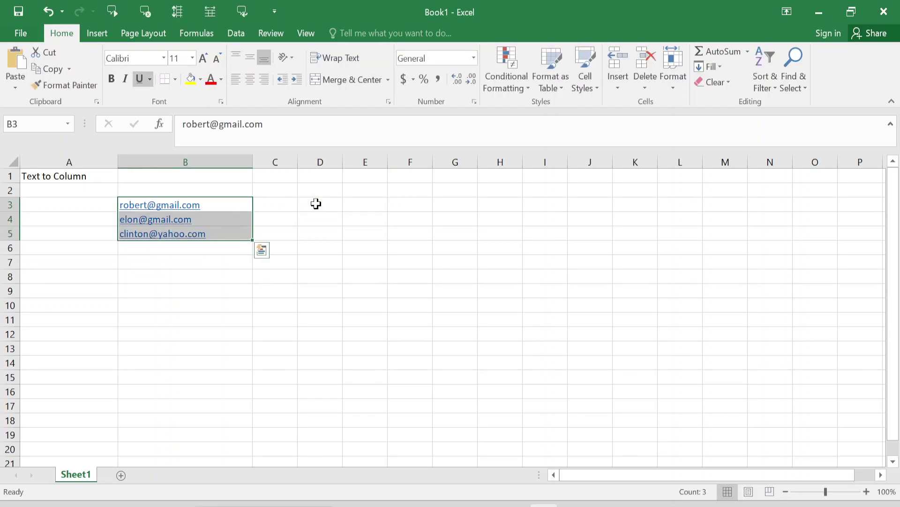
Step: Launch Text to Columns on the addresses as Delimited, with @ as the Other delimiter
left_click(243, 36)
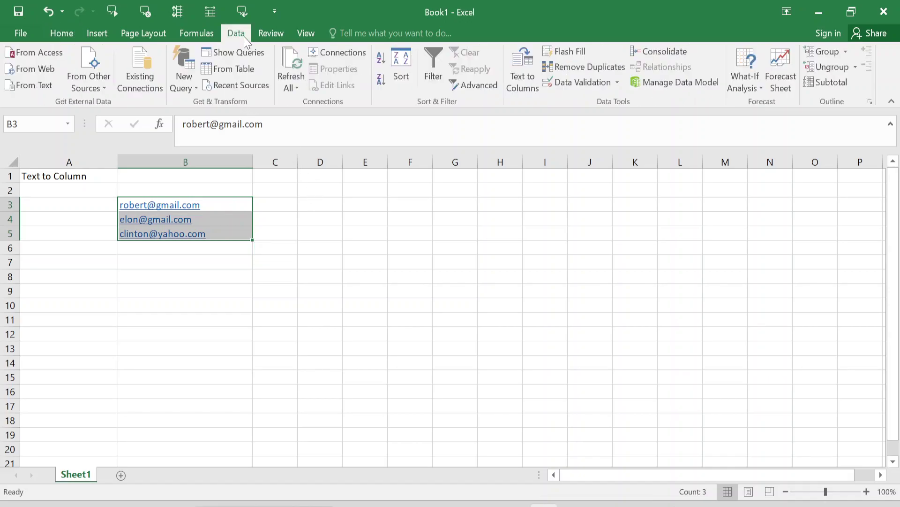
left_click(523, 66)
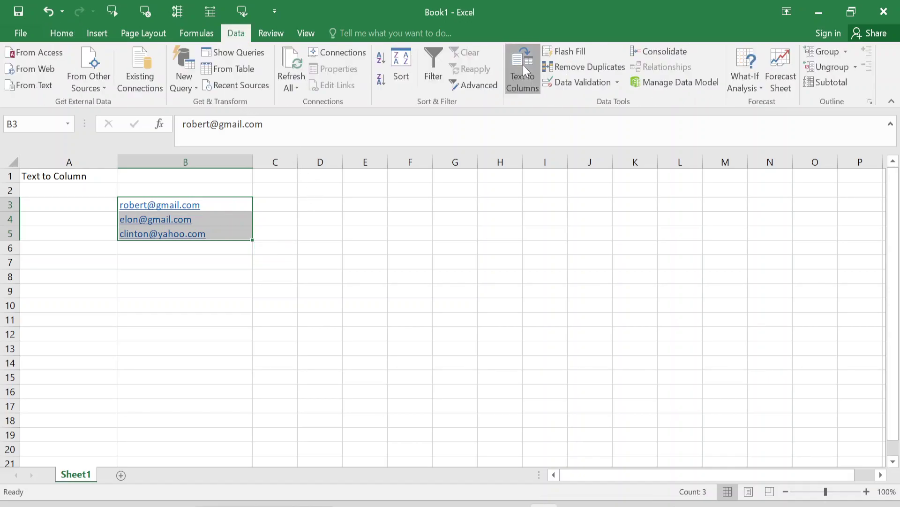
left_click_drag(225, 188, 586, 140)
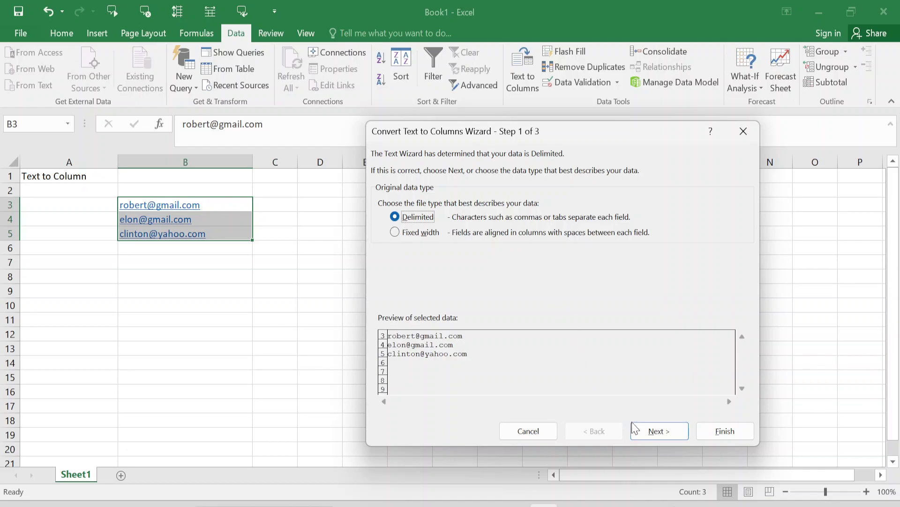
left_click(660, 432)
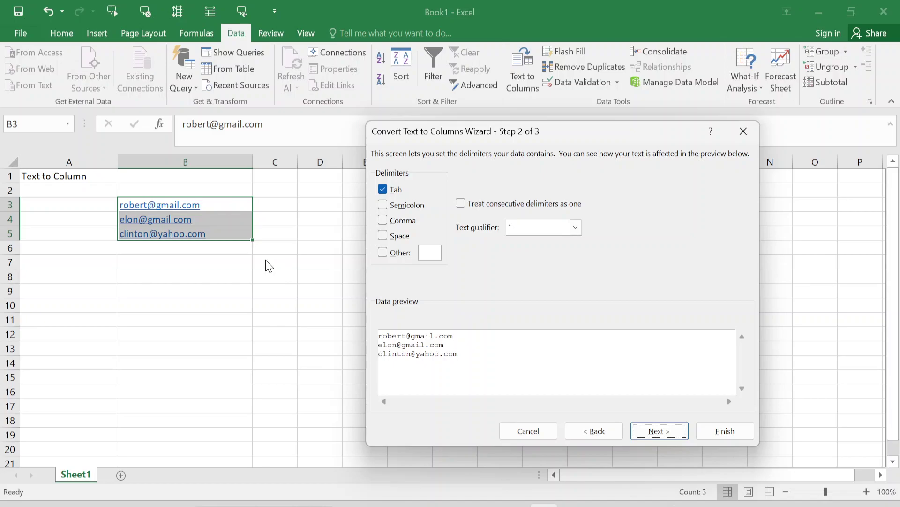
left_click(382, 255)
type("@")
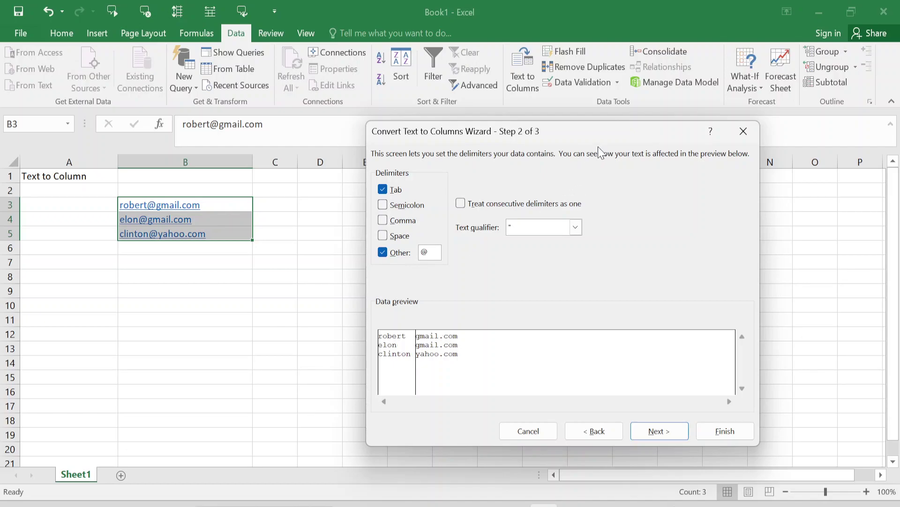
left_click_drag(599, 139, 690, 135)
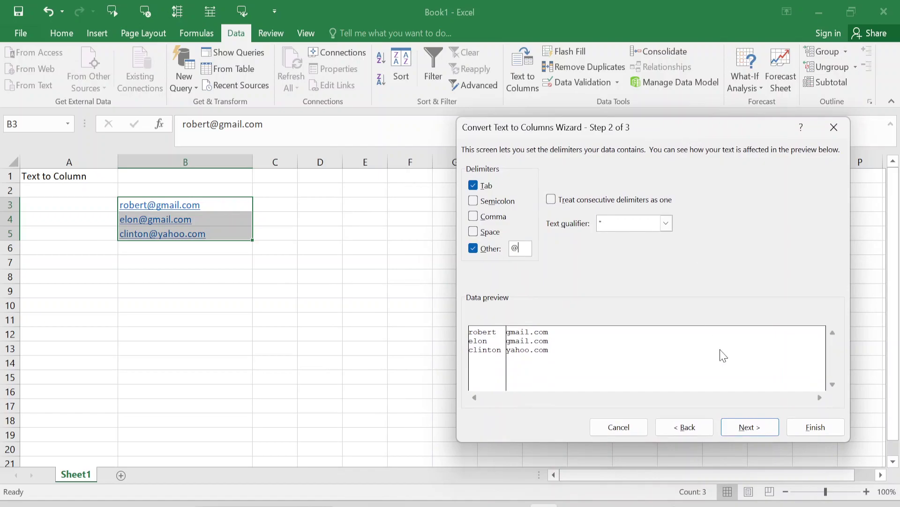
Step: Finish the wizard with destination $B$3, leaving names in column B and domains in C
left_click(757, 426)
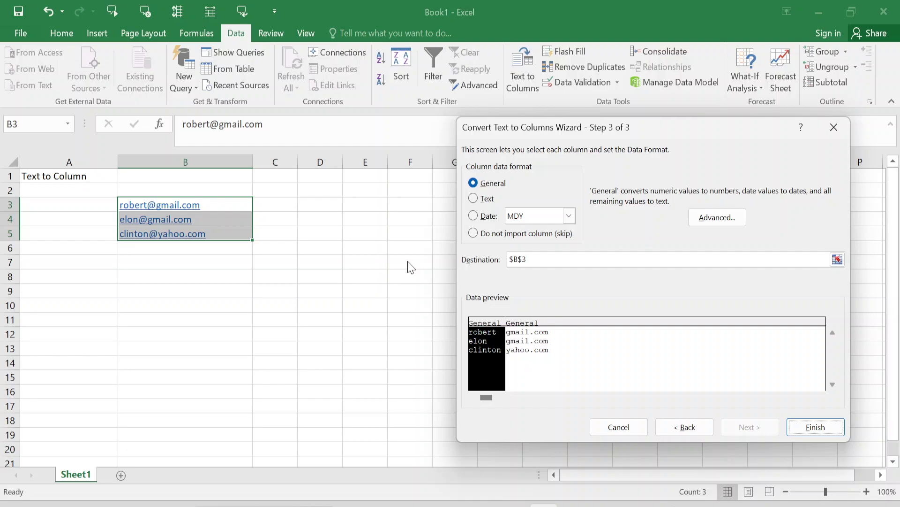
left_click(807, 430)
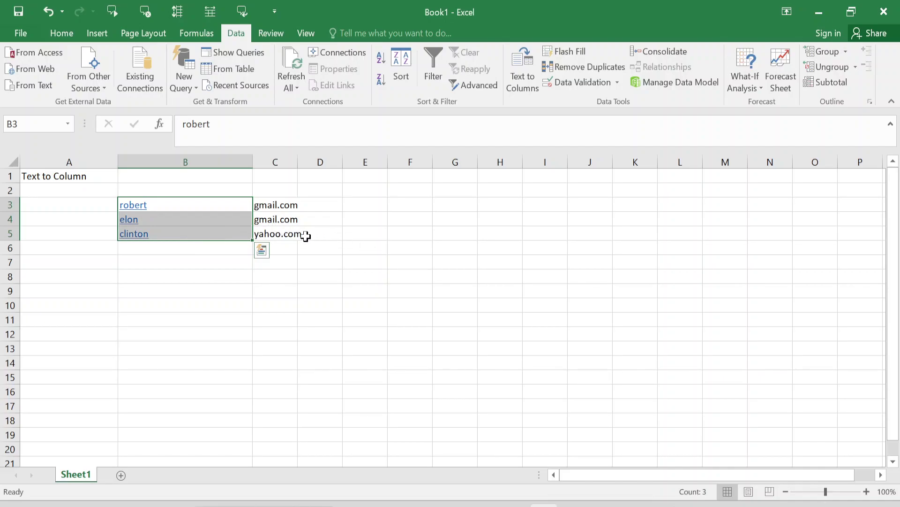
Step: Undo the split with Ctrl+Z (after a redo) and reselect the full addresses in B3:B5
key("ctrl+z")
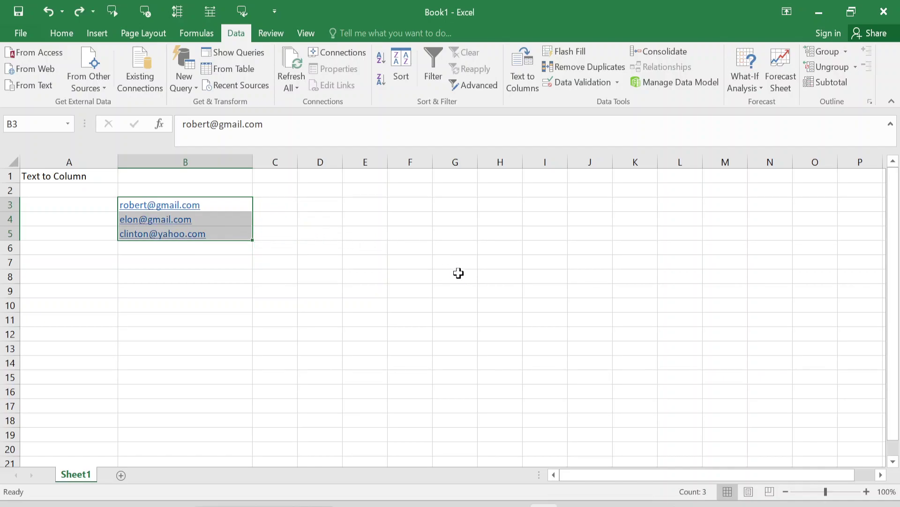
key("ctrl+y")
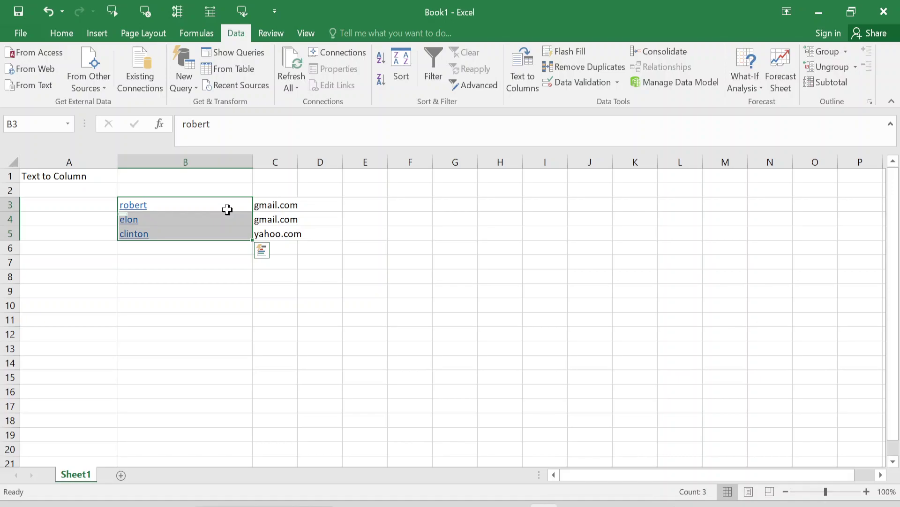
key("ctrl+z")
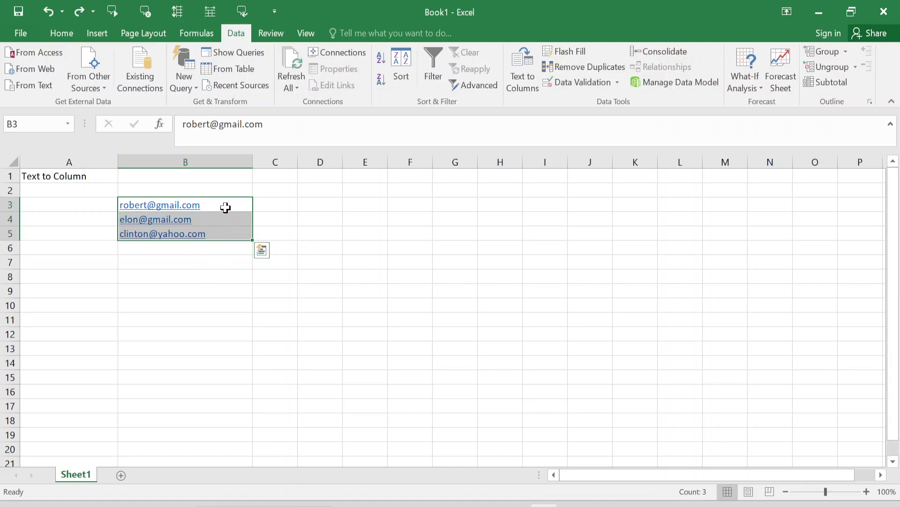
left_click(331, 203)
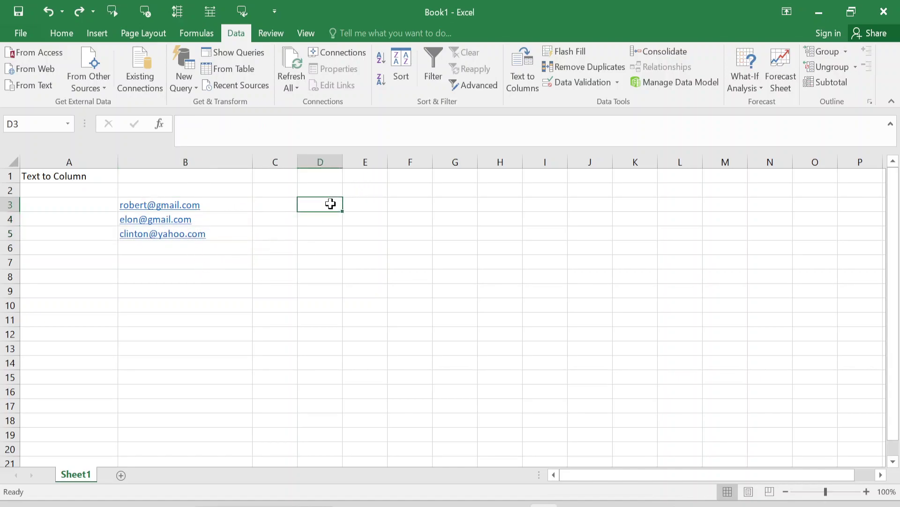
key("Left")
key("Left")
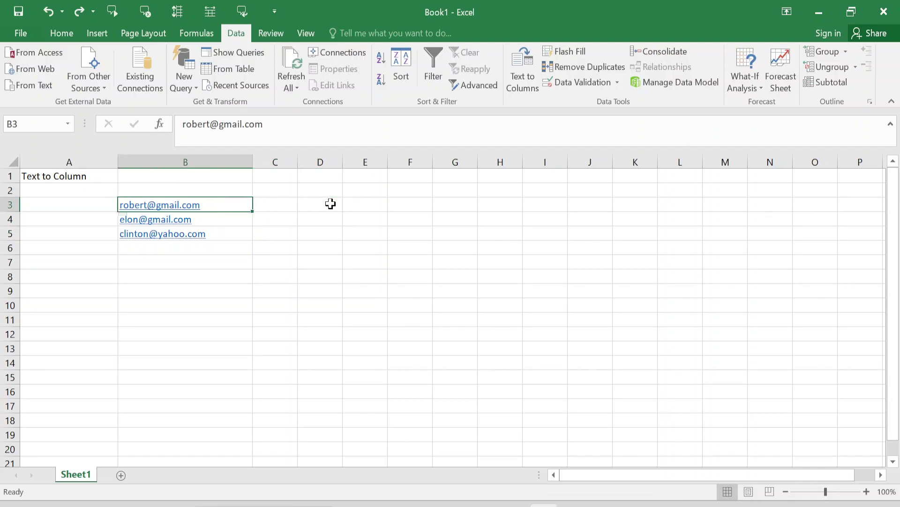
key("ctrl+shift+Down")
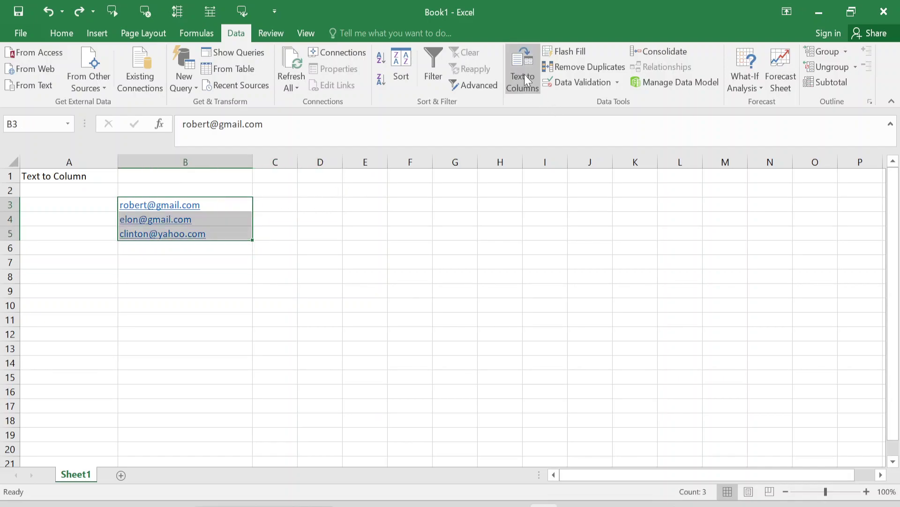
Step: Rerun Text to Columns with the @ delimiter and destination $D$3, filling columns D and E
left_click(524, 75)
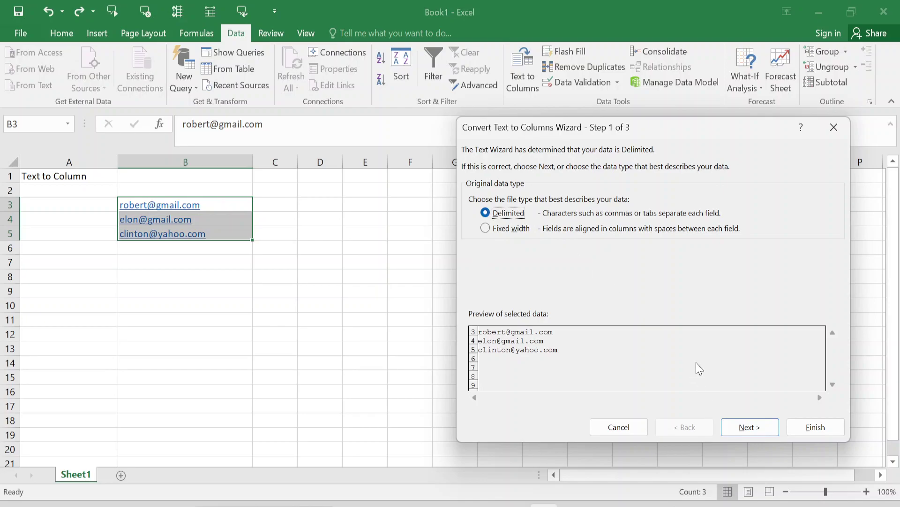
left_click(748, 427)
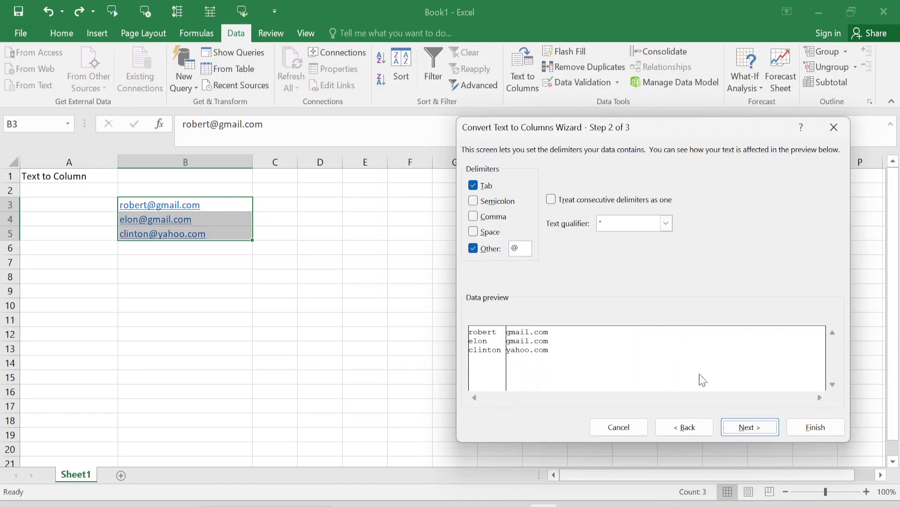
left_click(753, 432)
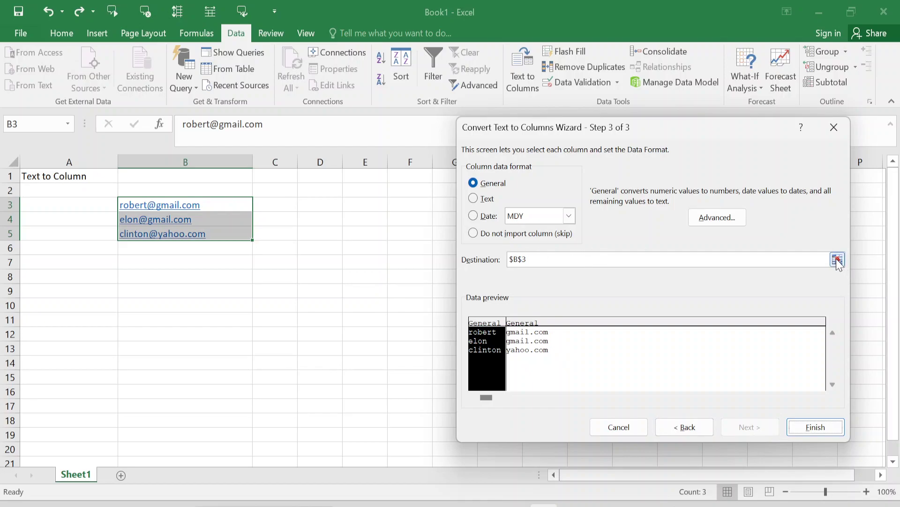
left_click(837, 259)
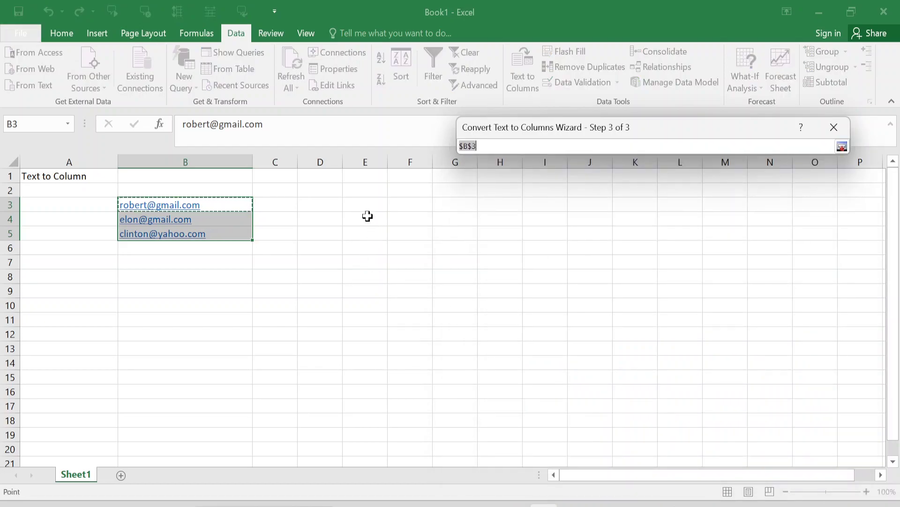
left_click(332, 204)
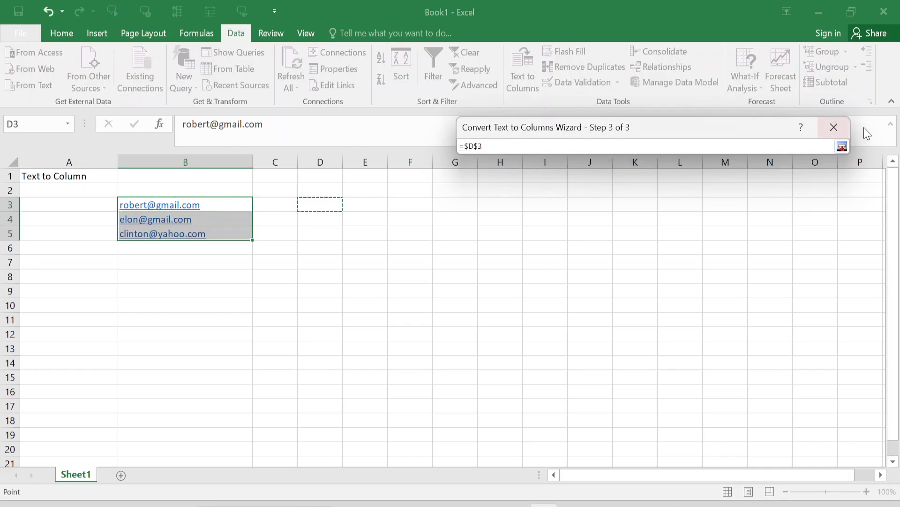
left_click(843, 146)
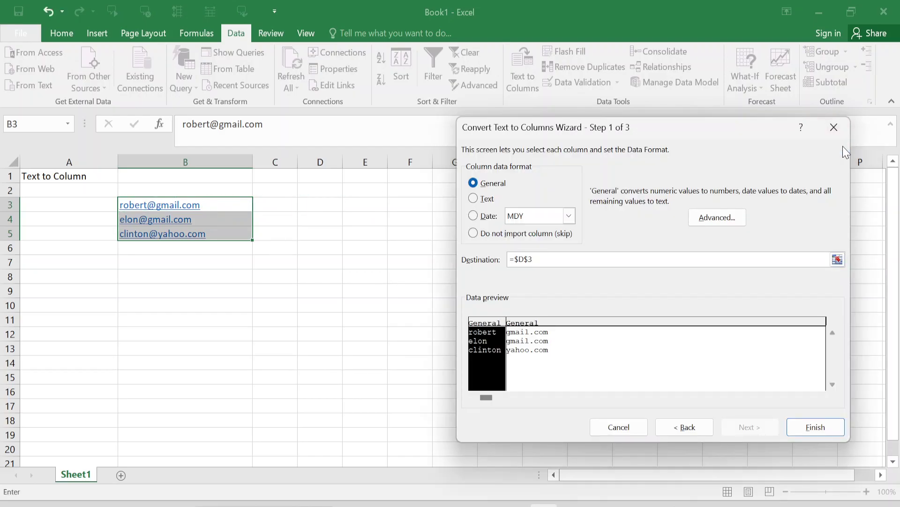
left_click(821, 432)
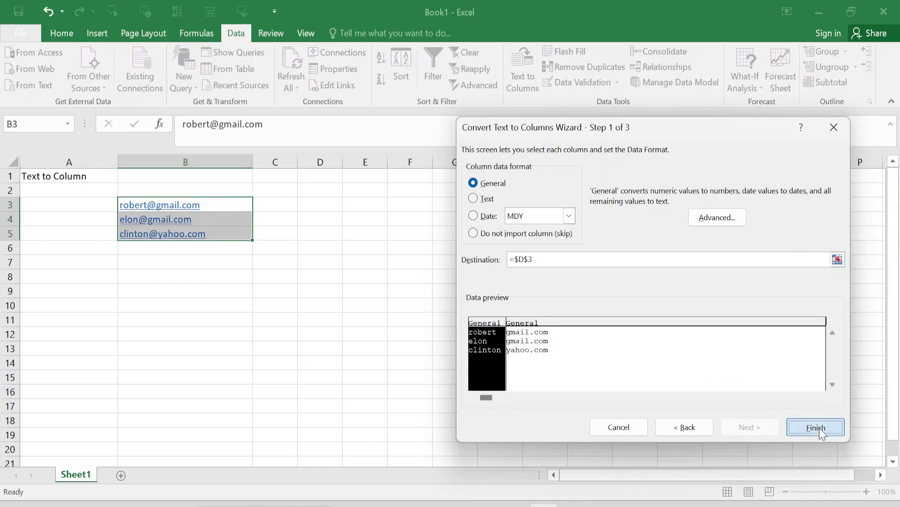
Step: Widen column E so the split domains fit
left_click(427, 358)
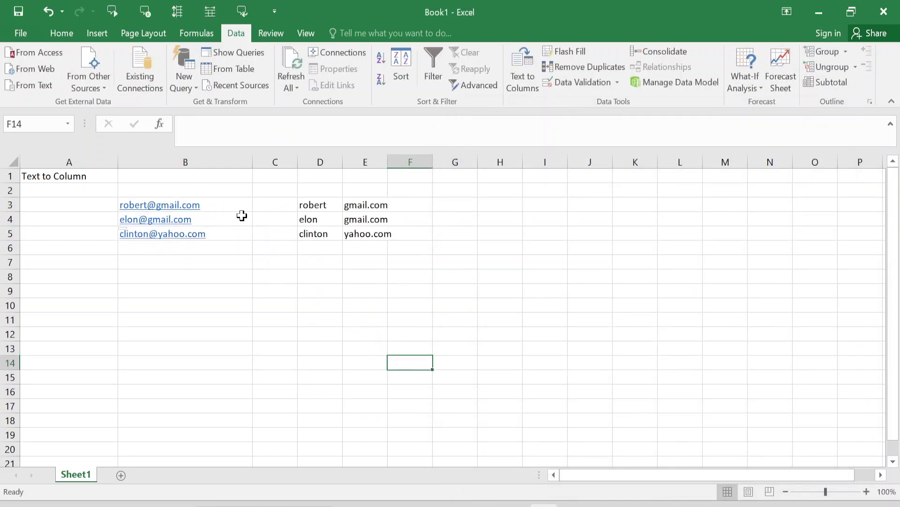
left_click_drag(387, 161, 407, 161)
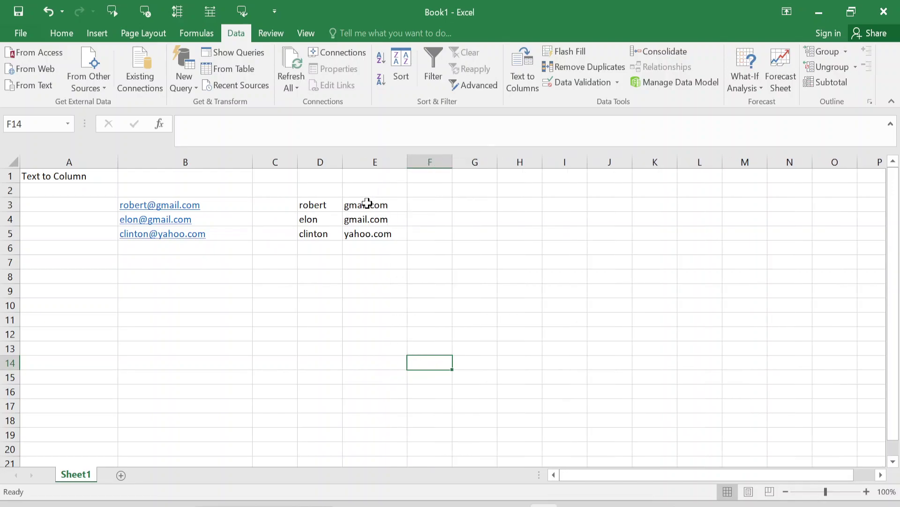
left_click(327, 205)
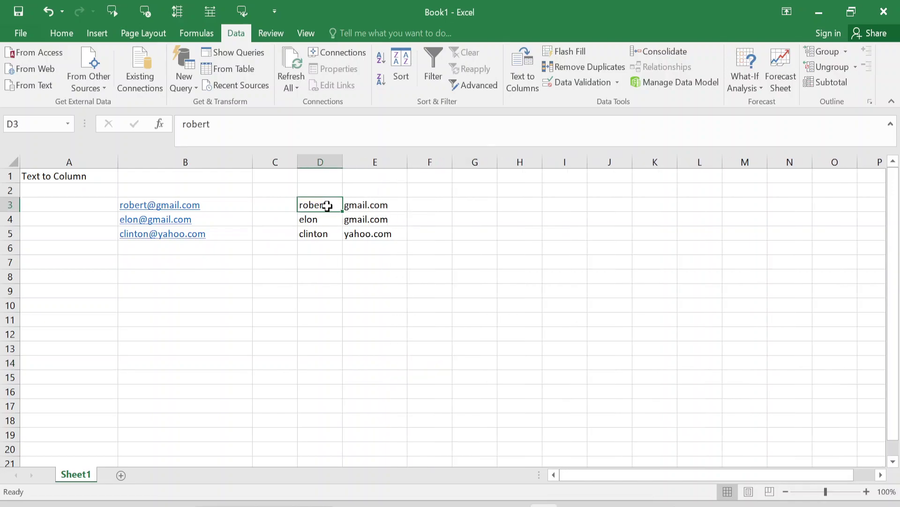
Step: Type three space-separated first-and-last names into B8:B10 and select them
left_click(170, 282)
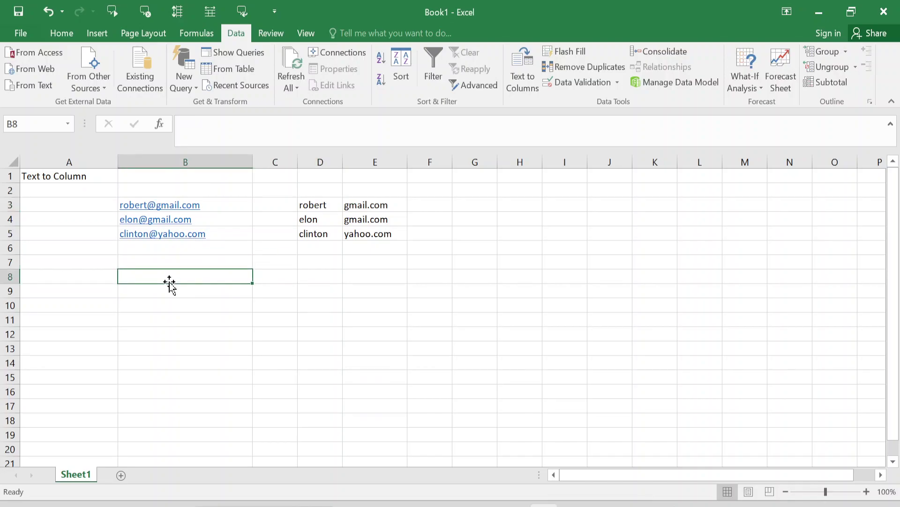
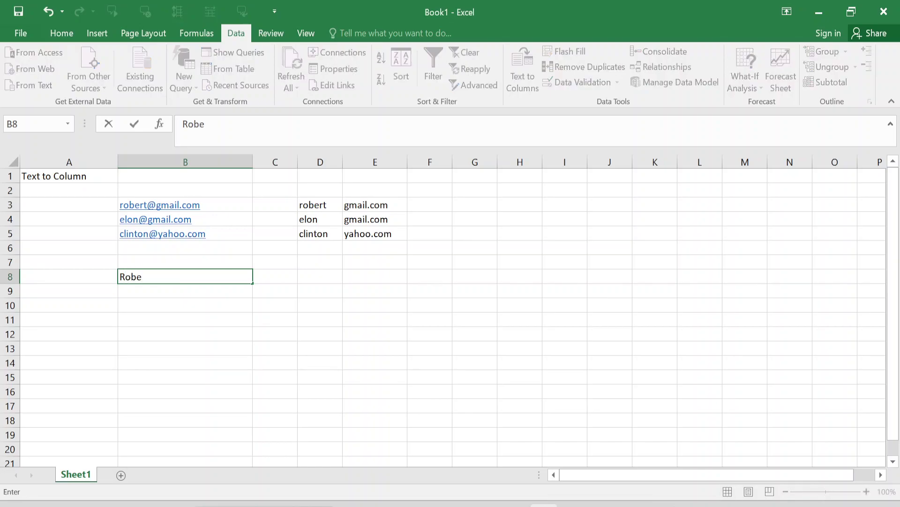
key("Return")
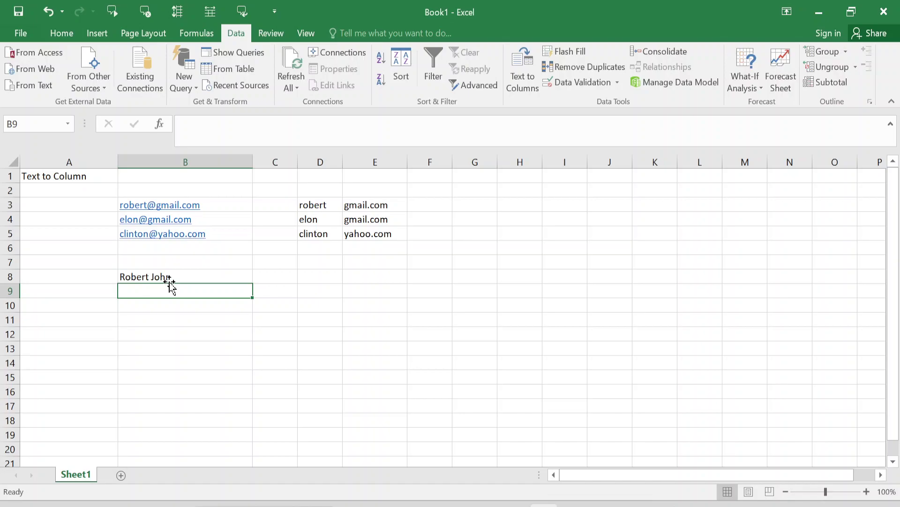
type("Rahul")
type("Bajaj")
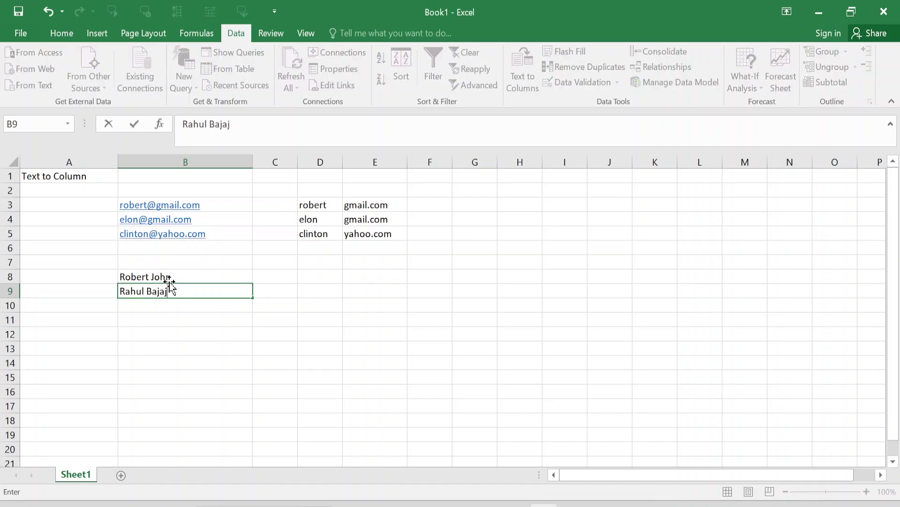
key("Return")
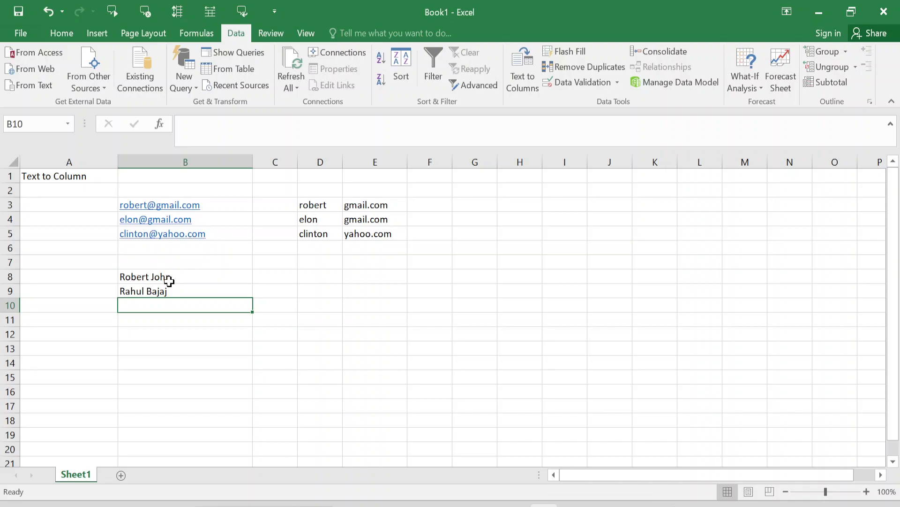
type("Ricky")
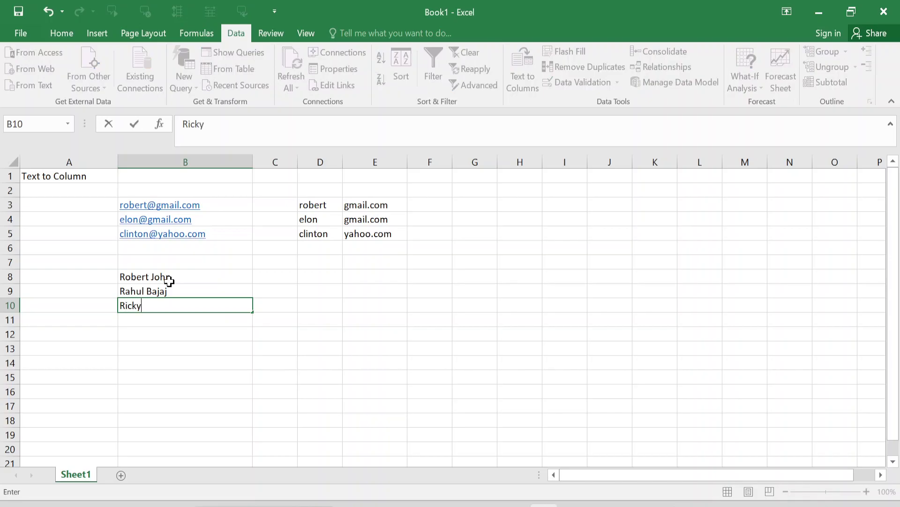
type(" Ponting")
key("Return")
key("Up")
key("Up")
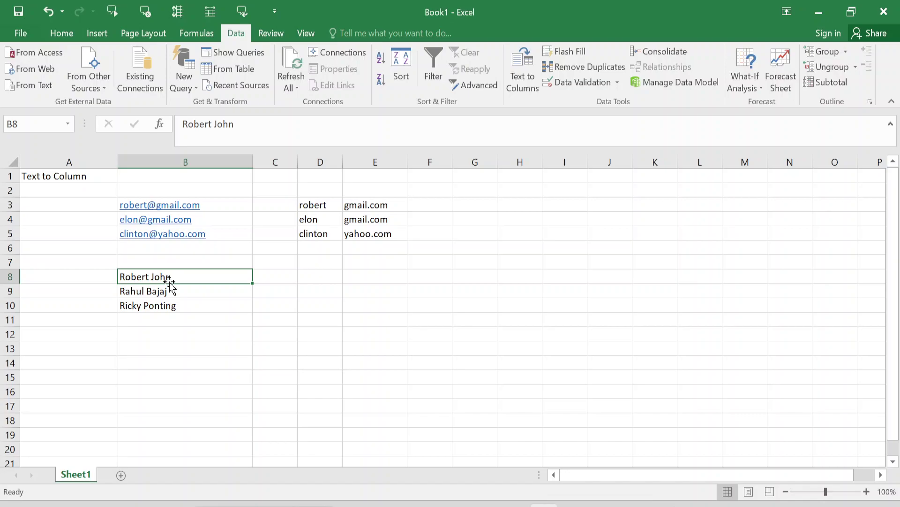
key("shift+Down")
key("shift+Down")
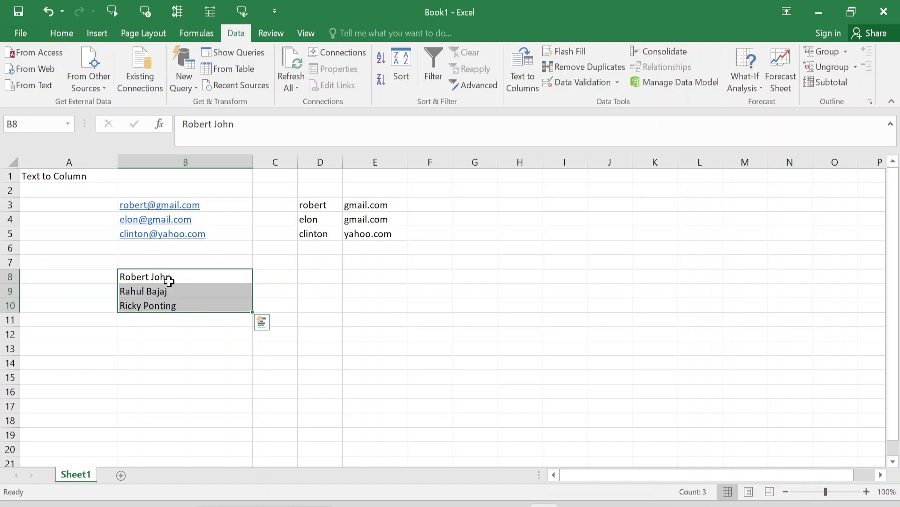
Step: Run Text to Columns on B8:B10 with the @ Other delimiter cleared and unchecked, leaving only Tab
left_click(519, 63)
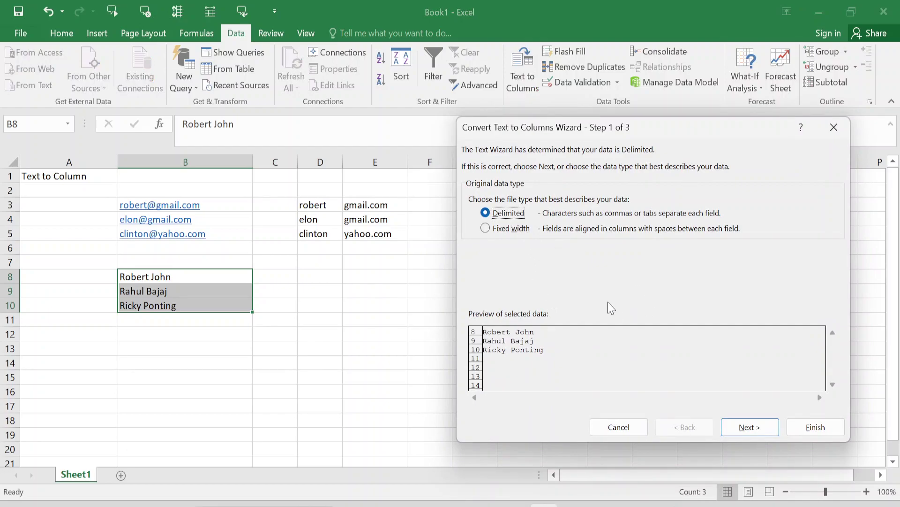
left_click(748, 431)
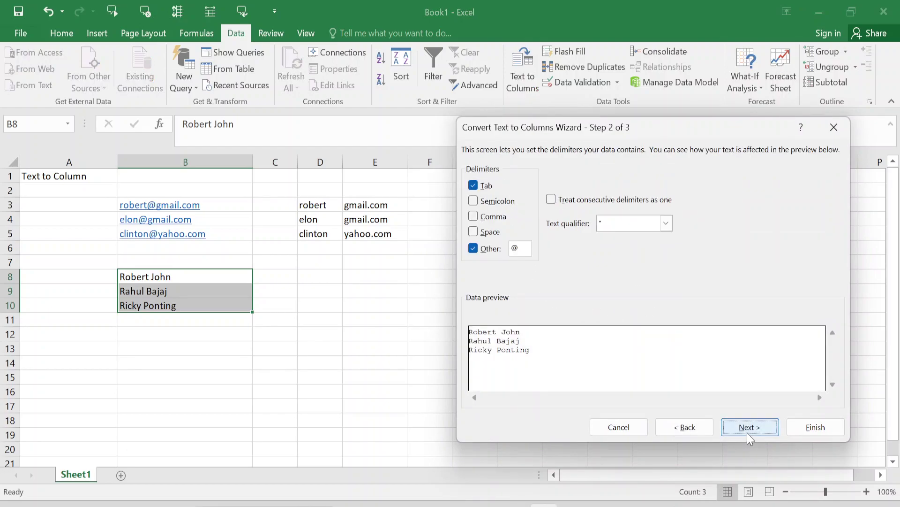
left_click(484, 252)
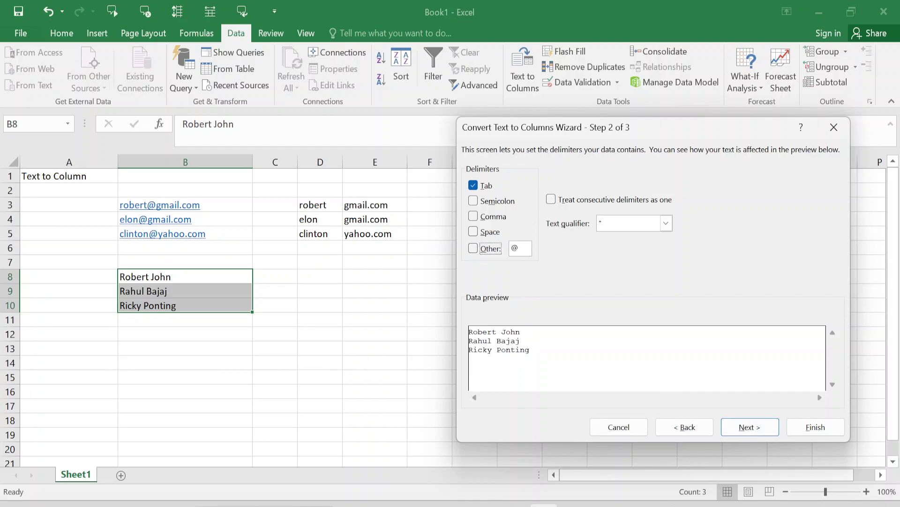
key("BackSpace")
left_click(473, 249)
left_click(750, 428)
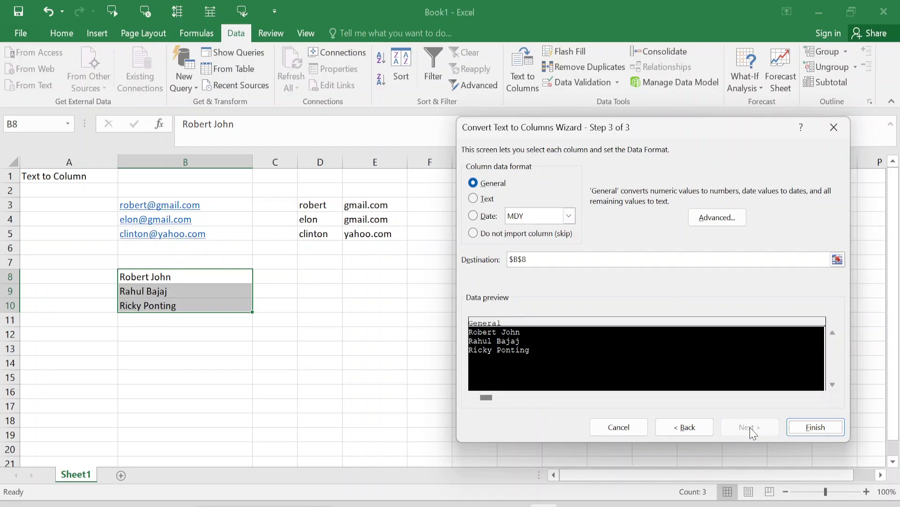
left_click(812, 427)
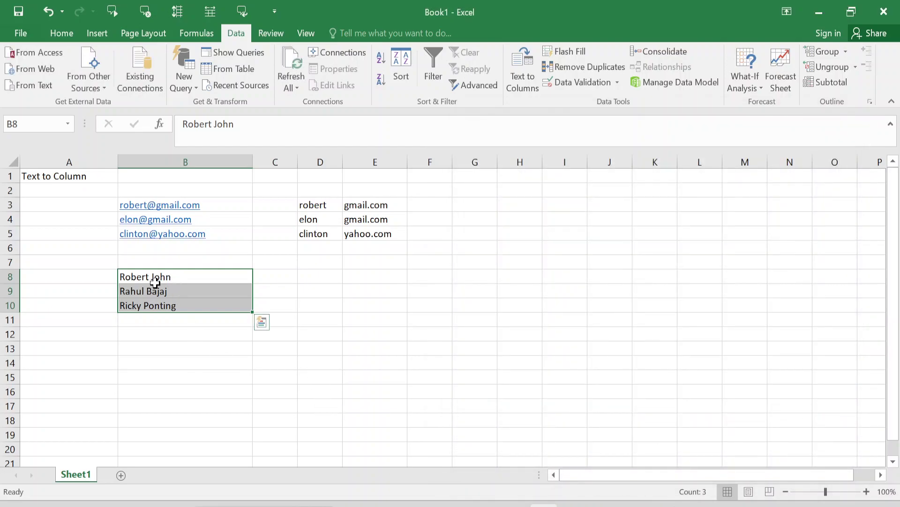
Step: Run Text to Columns with Space as delimiter and destination D8, putting first names in D and surnames in E
left_click(519, 76)
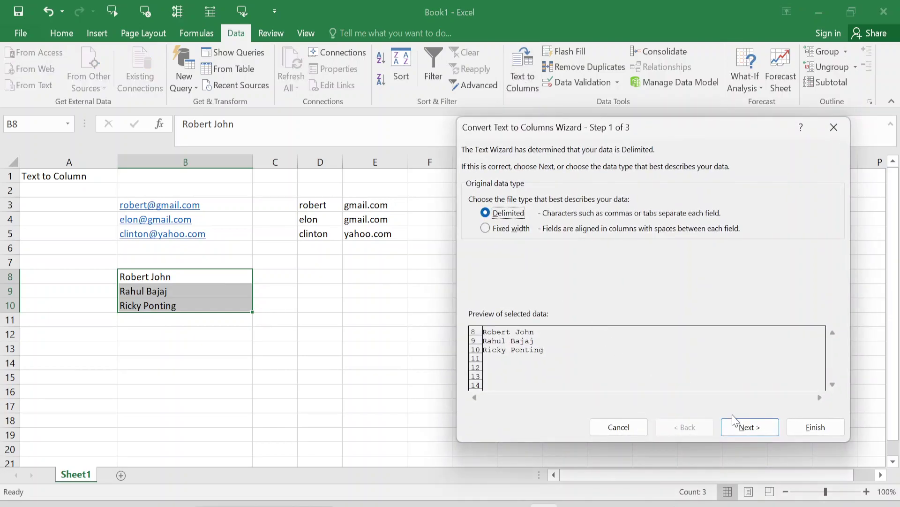
left_click(736, 425)
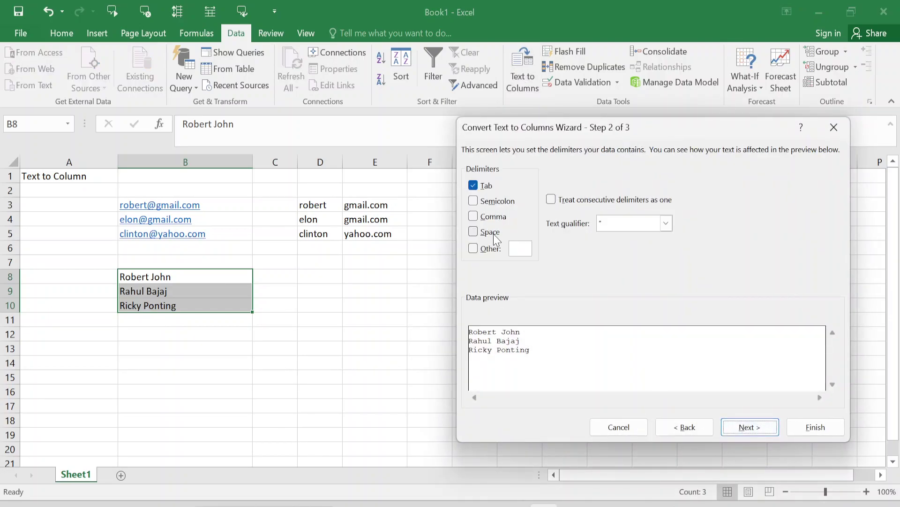
left_click(474, 231)
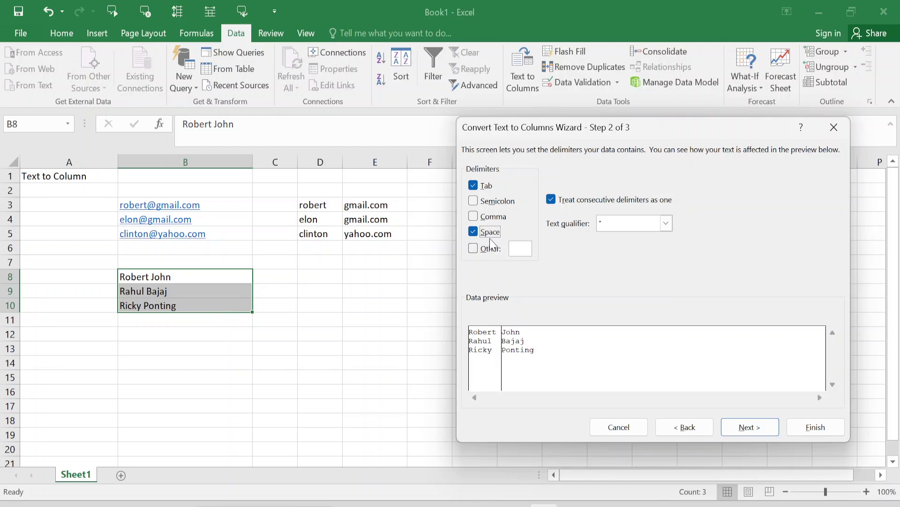
left_click(757, 428)
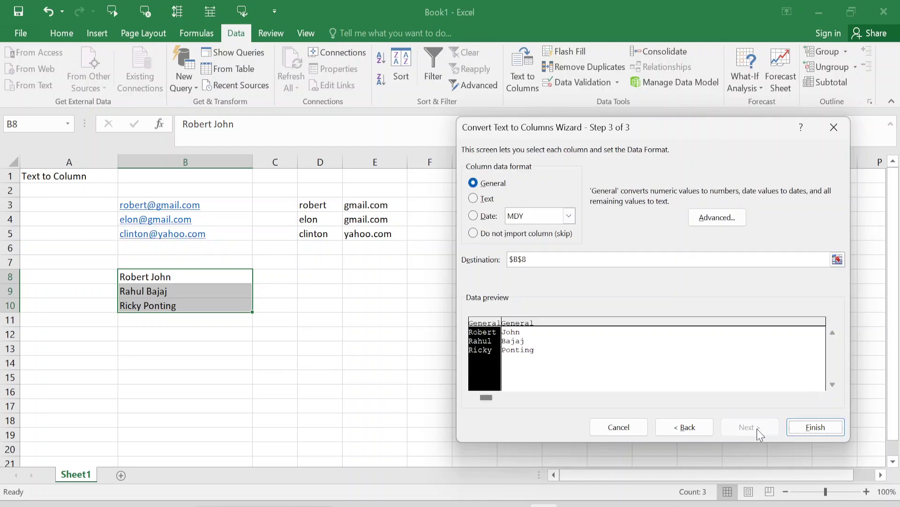
left_click(685, 428)
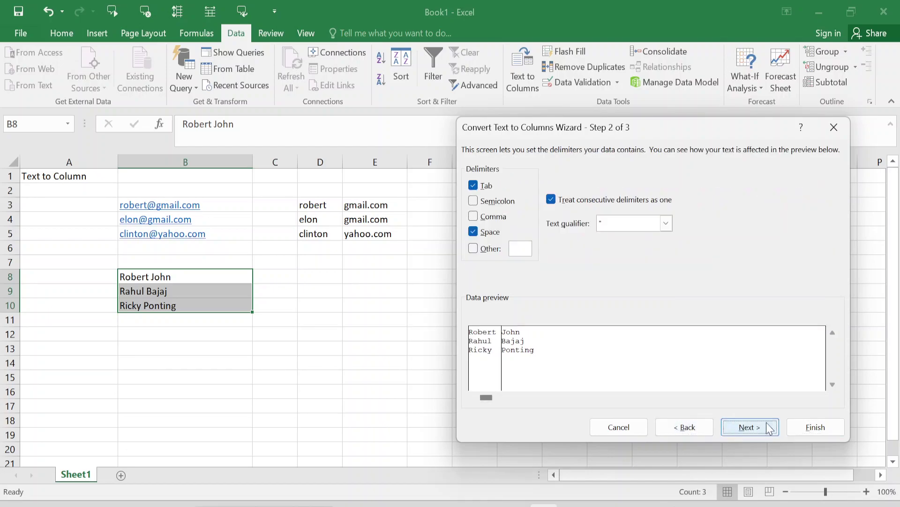
left_click(770, 428)
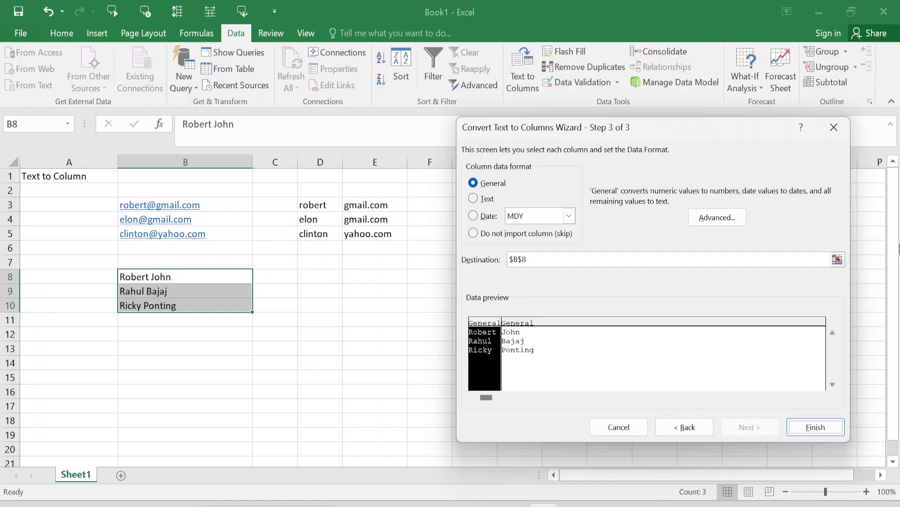
left_click(837, 260)
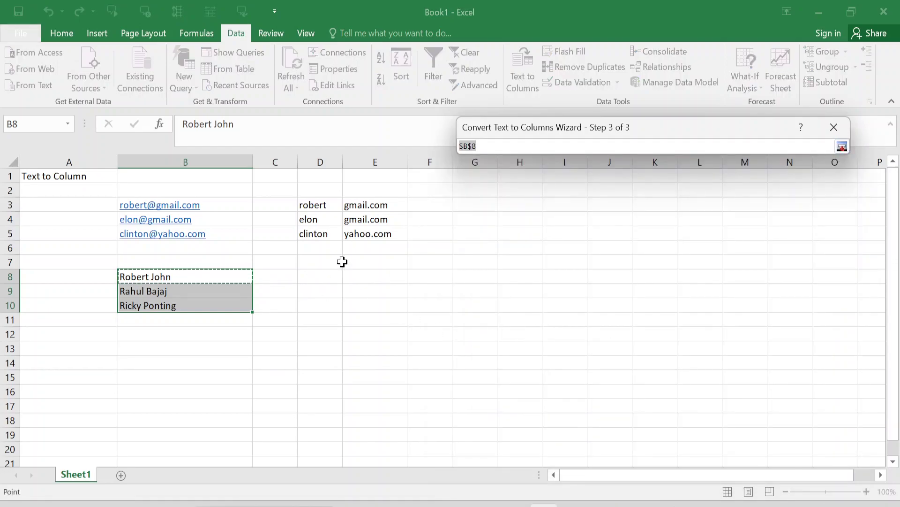
left_click(324, 276)
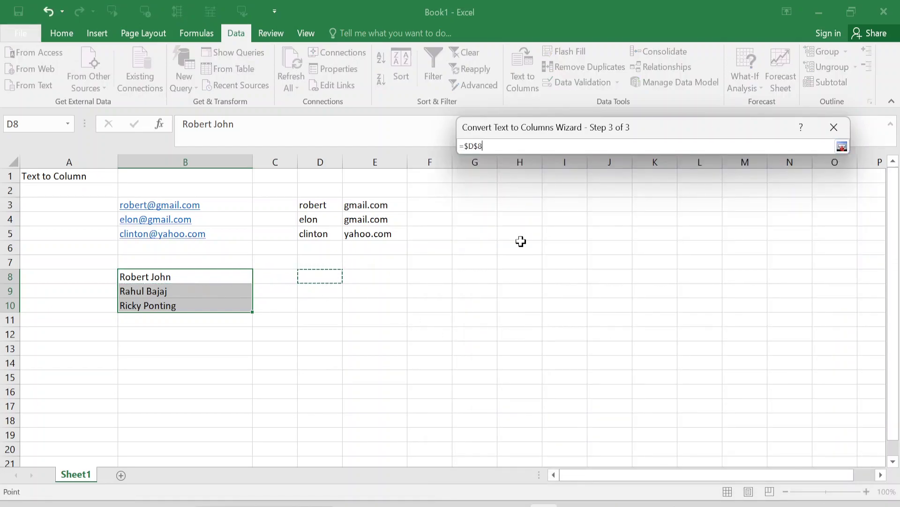
left_click(842, 146)
left_click(816, 427)
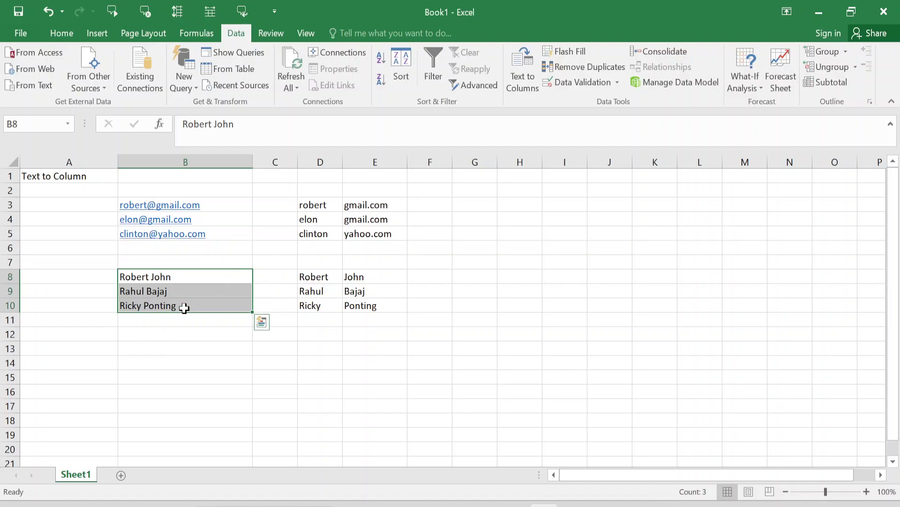
Step: Copy the three names from B8:B10 into B12:B14
key("ctrl+c")
left_click(167, 332)
key("ctrl+v")
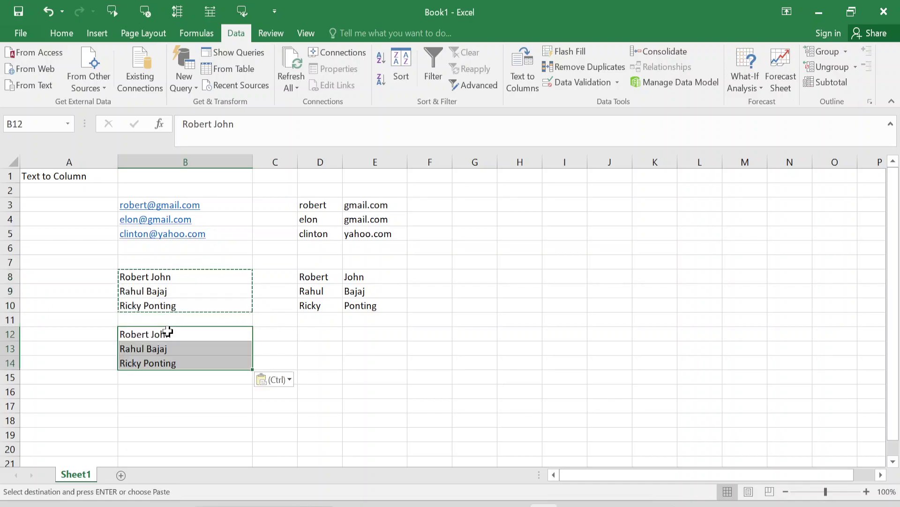
key("Escape")
left_click(154, 334)
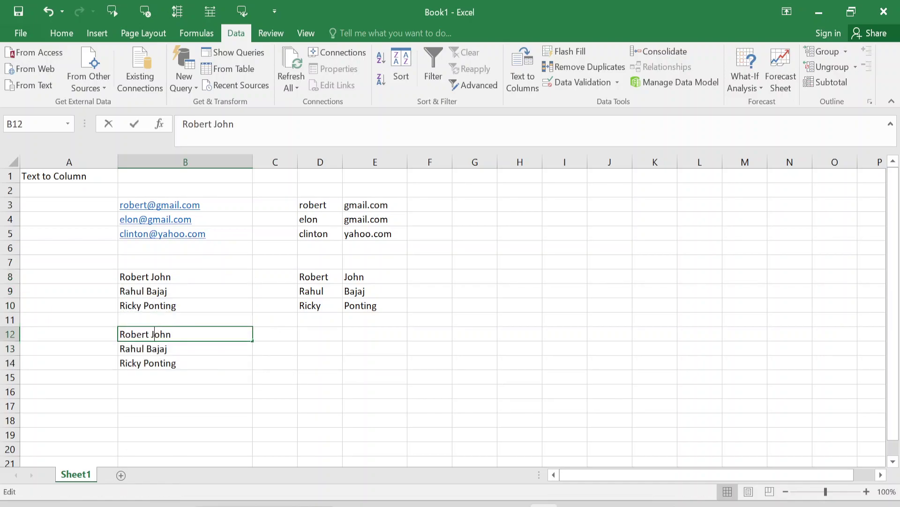
double_click(154, 334)
key("BackSpace")
type(",")
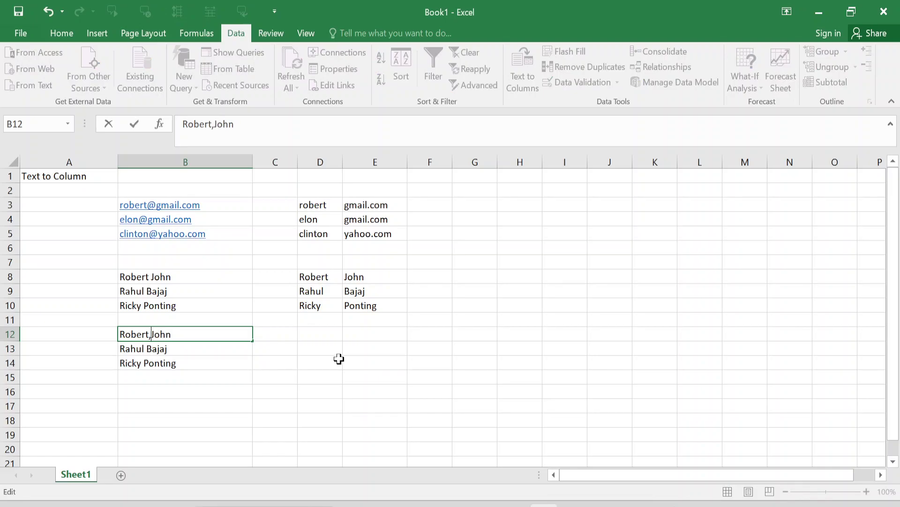
key("Return")
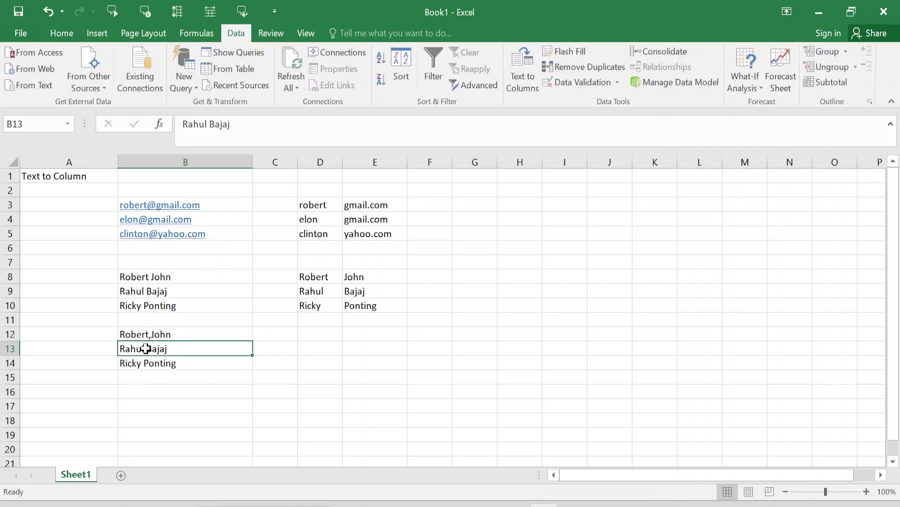
double_click(146, 348)
key("BackSpace")
type(",")
key("Return")
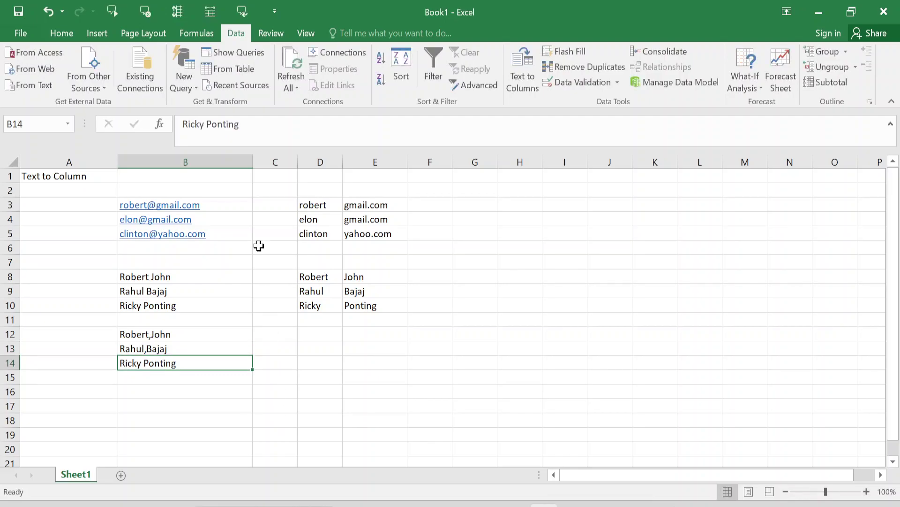
Step: Change B14 to Ricky,Ponting and return to B12
left_click(204, 123)
key("Delete")
type(",")
key("Return")
key("Up")
key("Up")
key("Up")
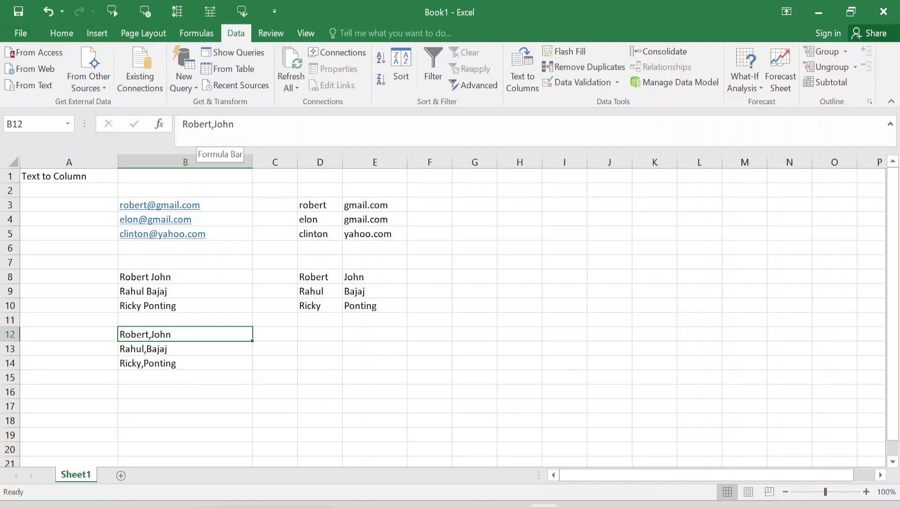
Step: Select B12:B14 and start Text to Columns, splitting at Comma instead of Space
key("shift+Down")
key("shift+Down")
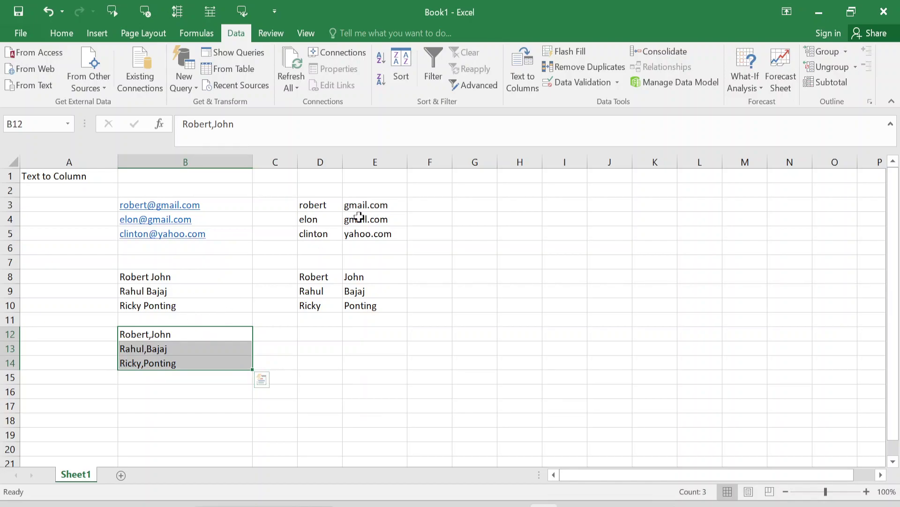
left_click(521, 71)
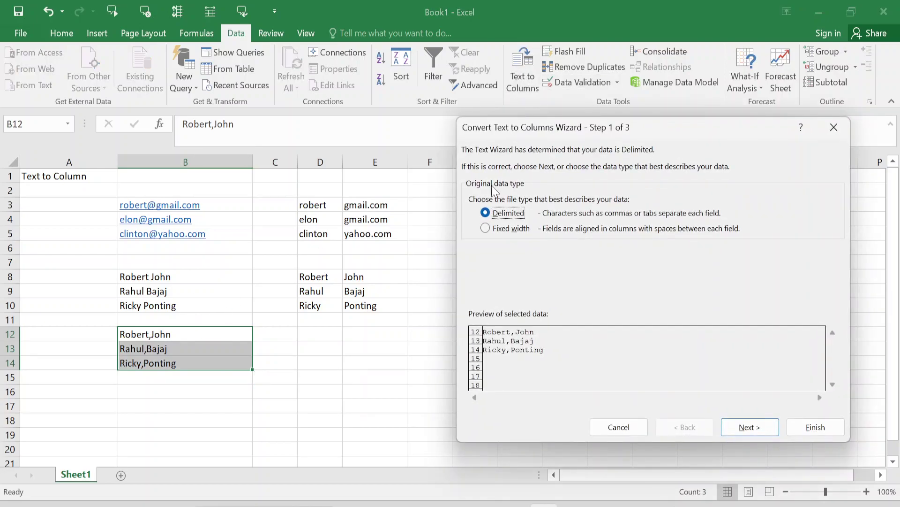
left_click(751, 427)
left_click(473, 232)
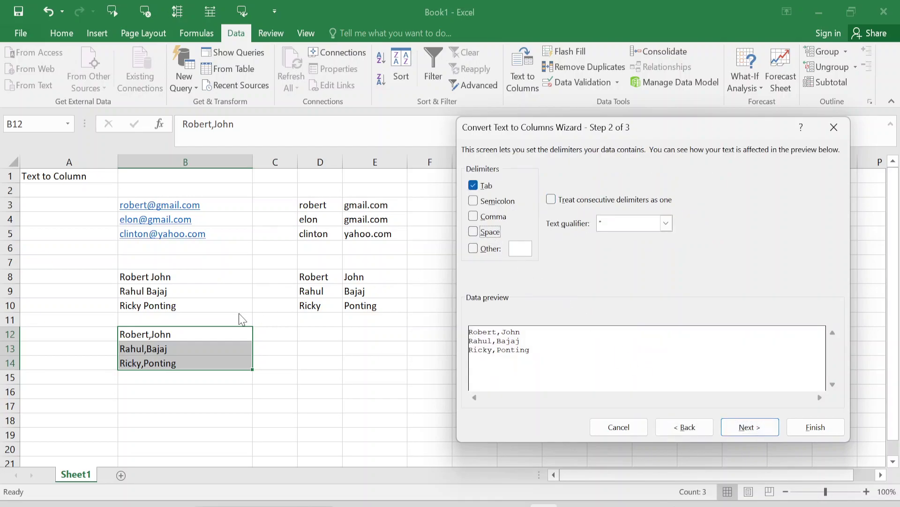
left_click(481, 217)
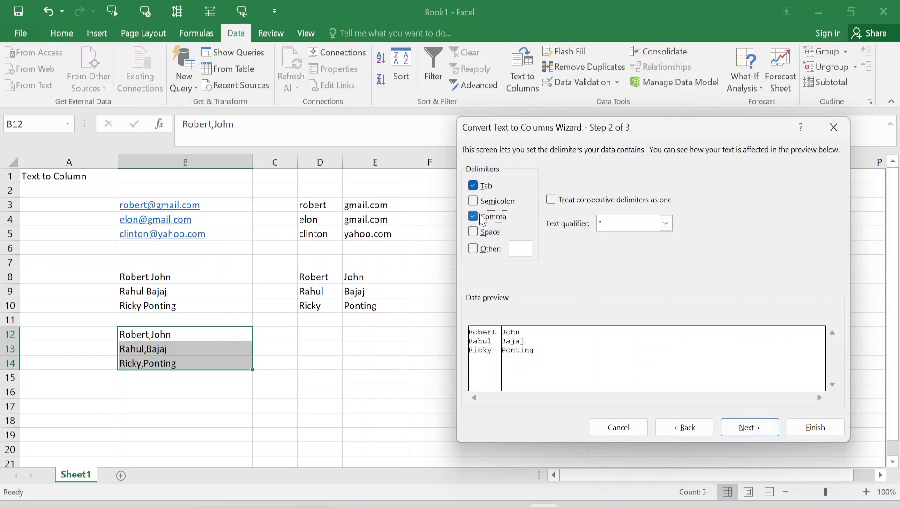
Step: Set the destination to D12 and finish, placing first and last names in D12:E14
left_click(754, 428)
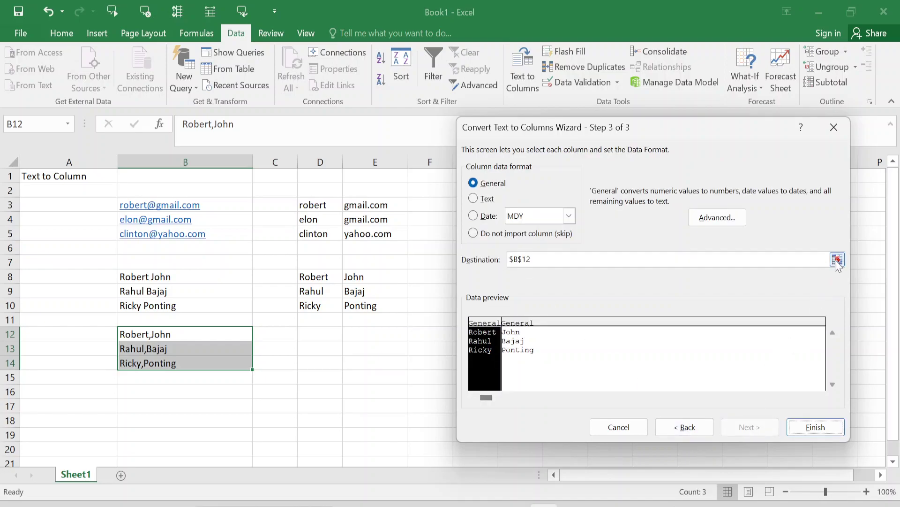
left_click(838, 260)
left_click(319, 335)
left_click(843, 147)
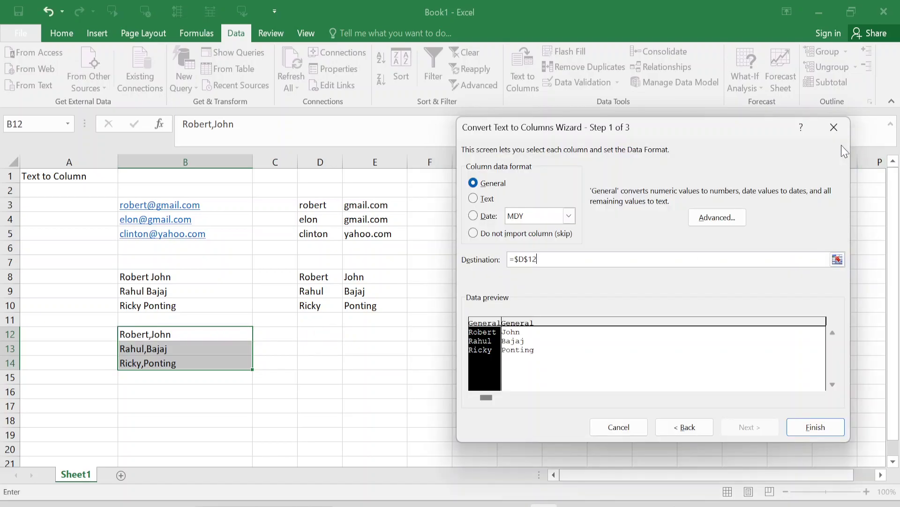
left_click(814, 427)
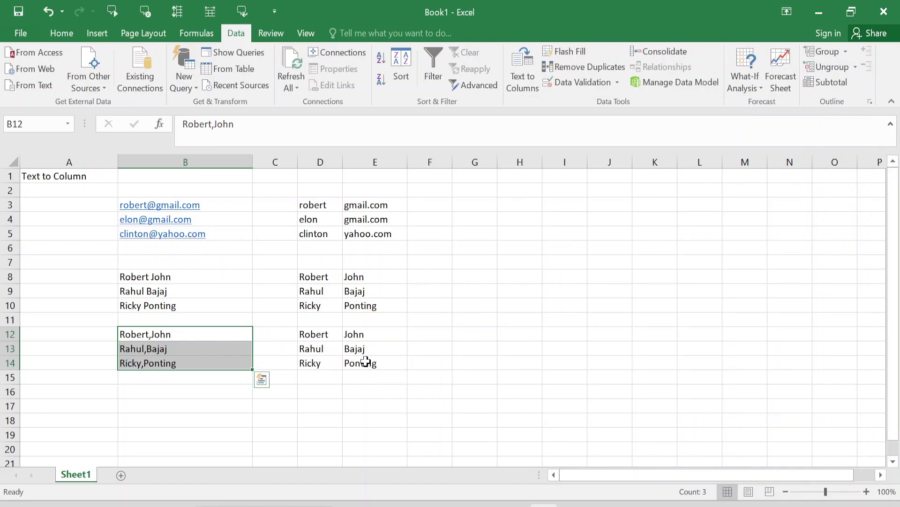
Step: Copy the comma-separated names from B12:B14 into B16:B18
key("ctrl+c")
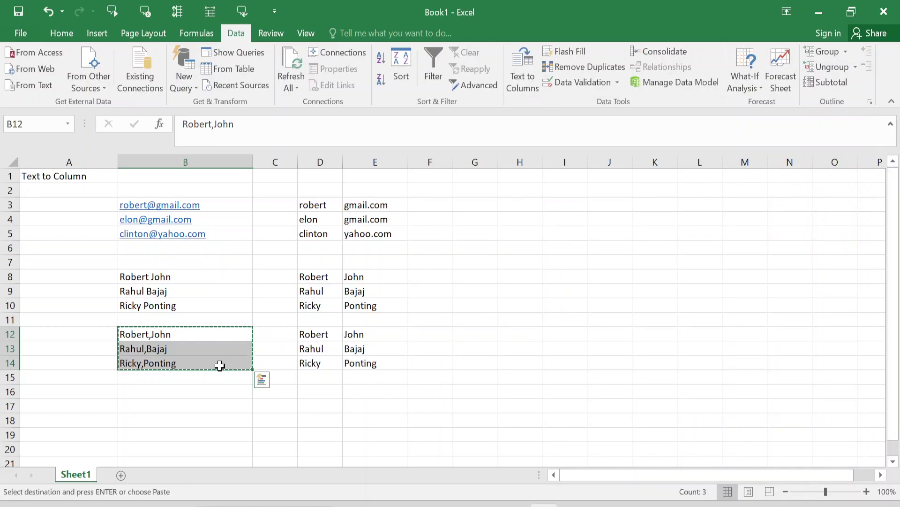
left_click(182, 389)
key("ctrl+v")
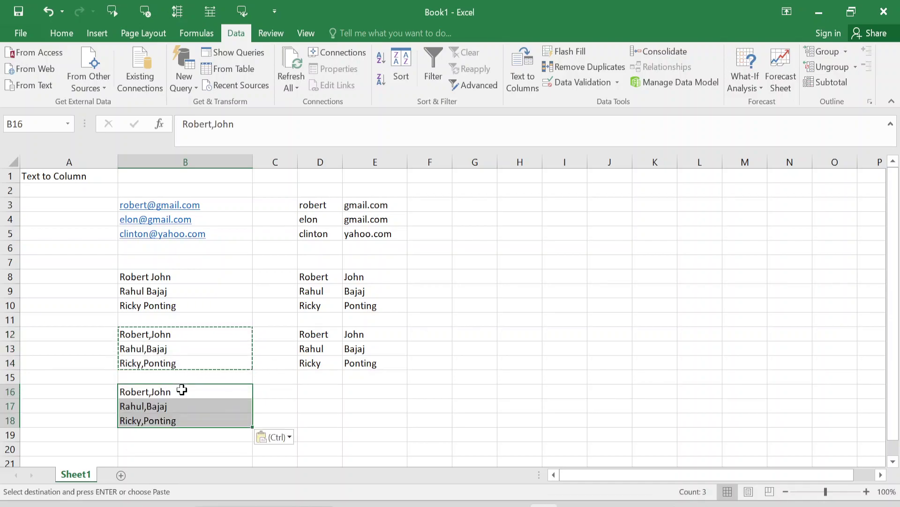
key("Escape")
double_click(146, 393)
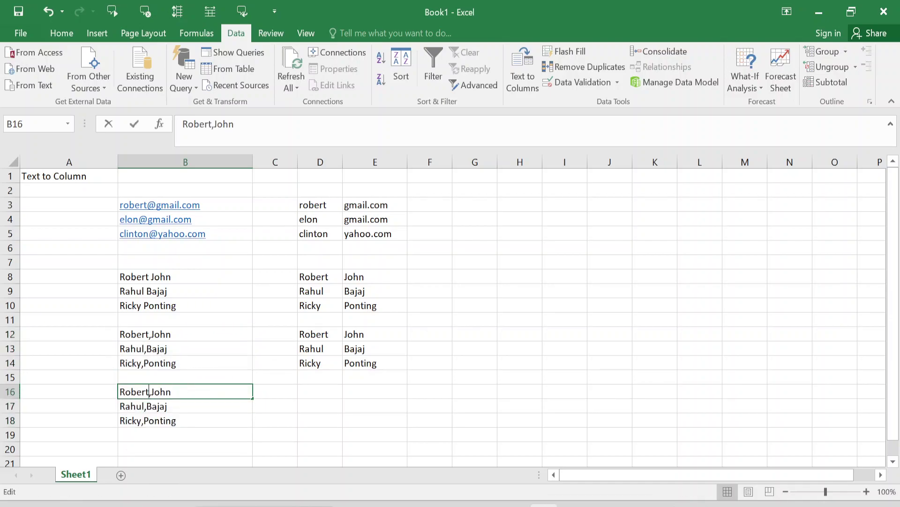
key("Delete")
type(";")
key("Return")
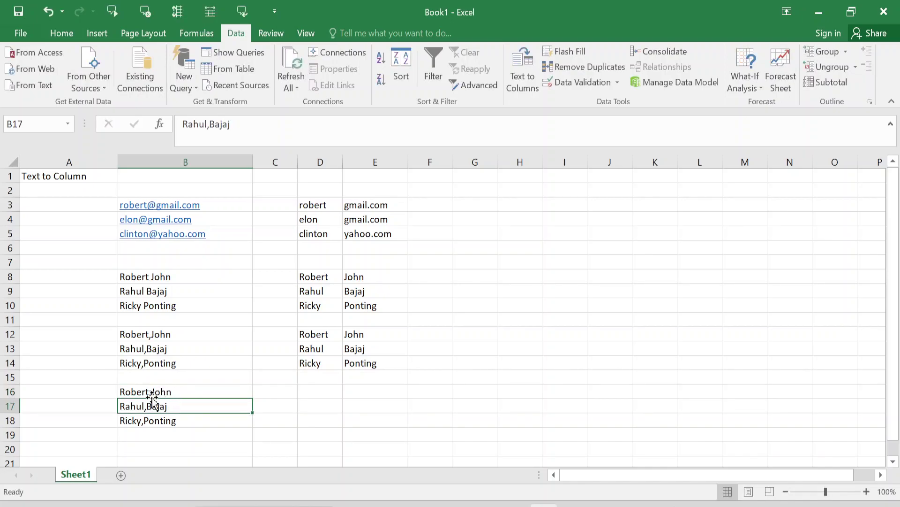
double_click(147, 406)
key("Delete")
type(";")
key("Return")
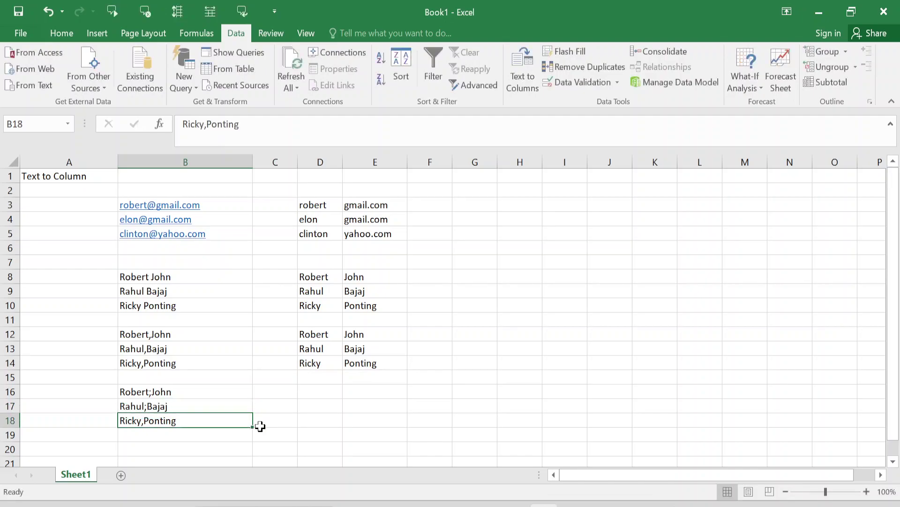
Step: Change B18 to Ricky;Ponting, then select B16:B18
left_click(206, 124)
key("BackSpace")
type(";")
key("Return")
key("Up")
key("Up")
key("Up")
key("shift+Down")
key("shift+Down")
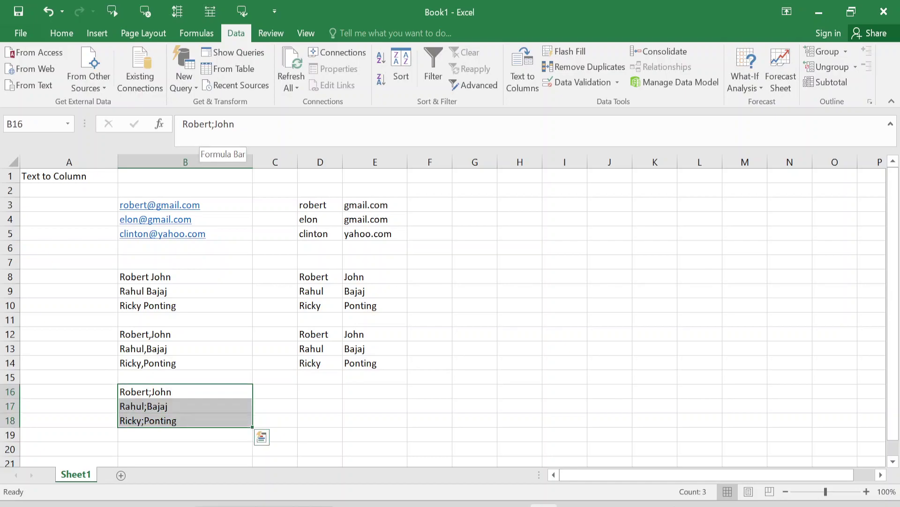
Step: Start a Delimited Text to Columns split using Semicolon instead of Comma
left_click(526, 80)
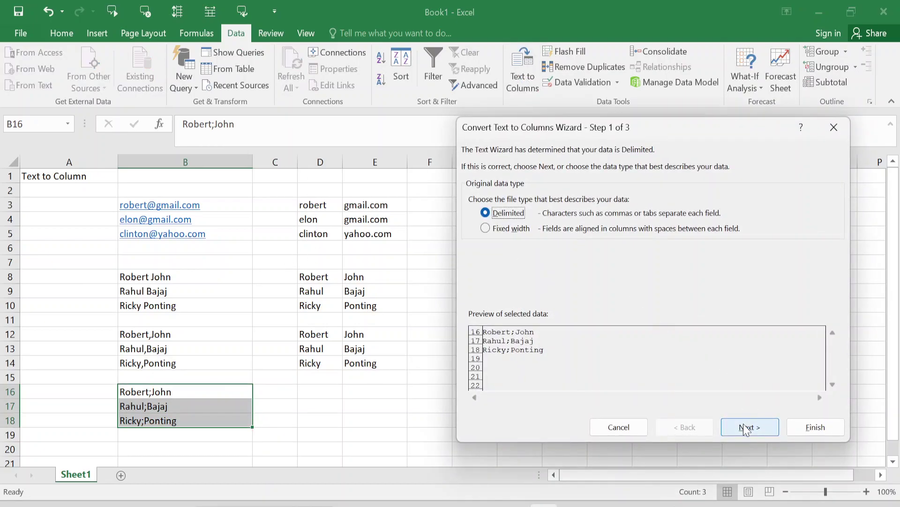
left_click(745, 428)
left_click(495, 219)
left_click(493, 200)
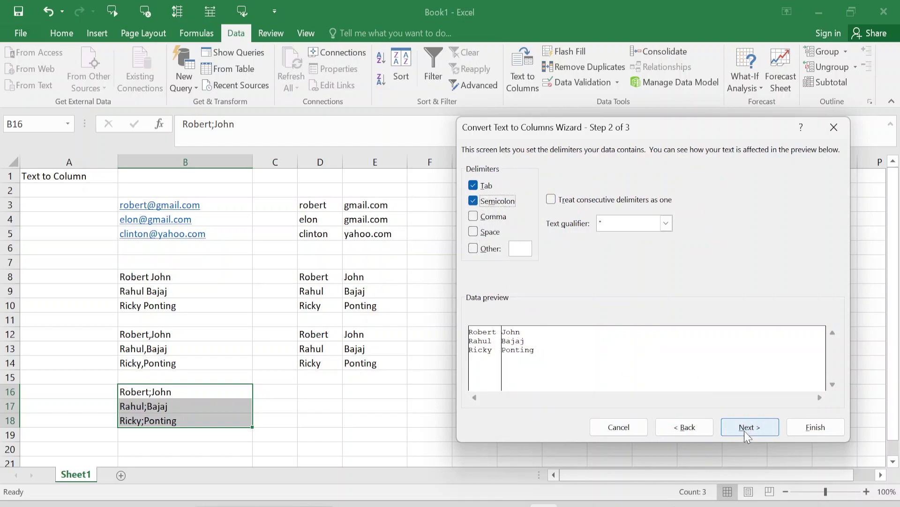
left_click(763, 430)
left_click(752, 431)
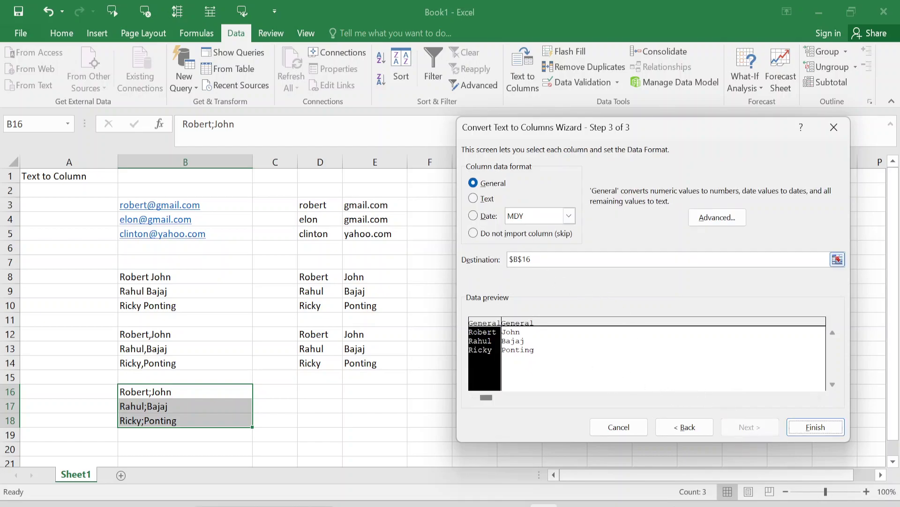
Step: Set the destination to D16 and finish, putting names into D16:E18
left_click(837, 259)
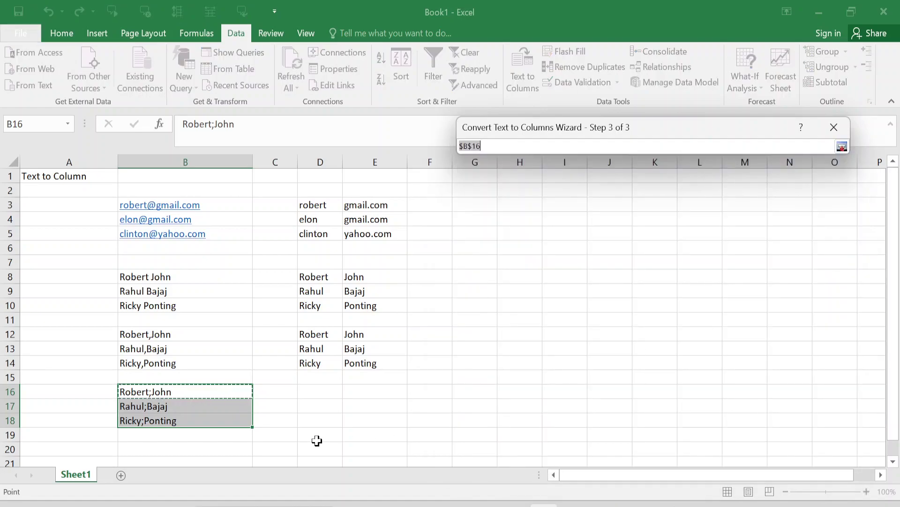
left_click(318, 392)
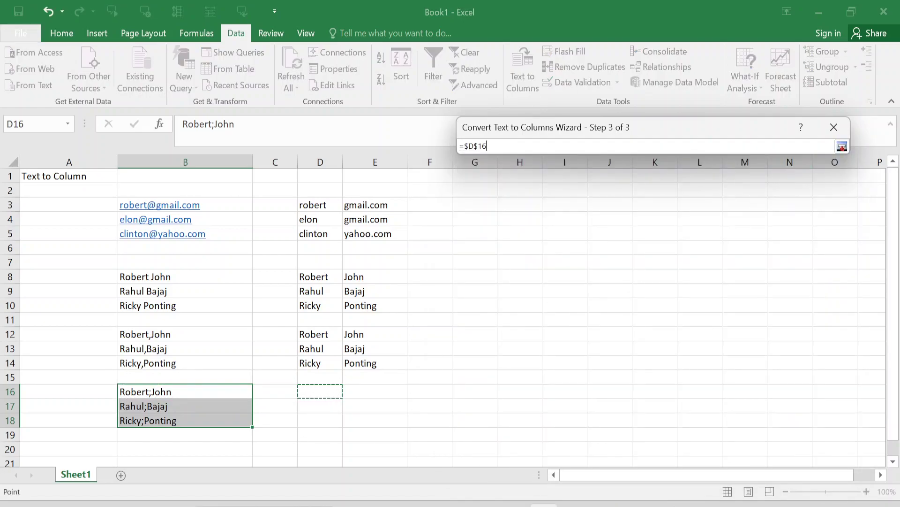
left_click(842, 147)
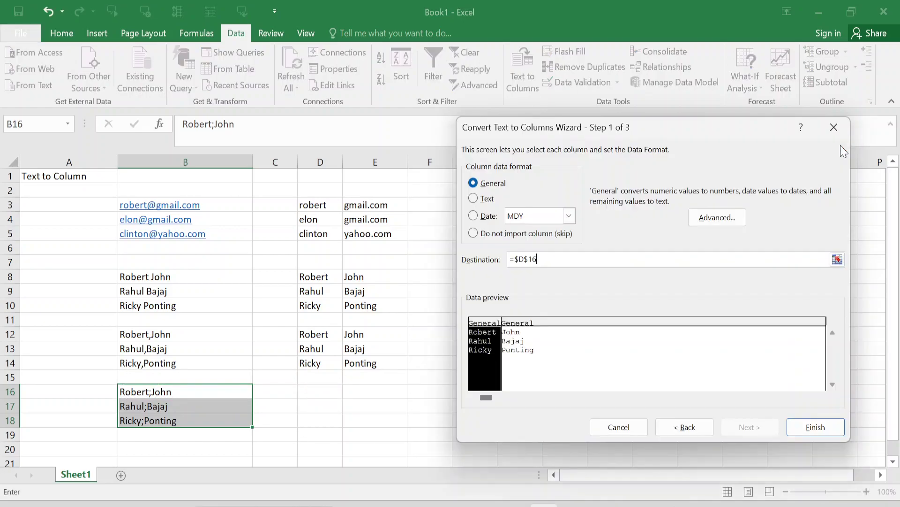
left_click(815, 427)
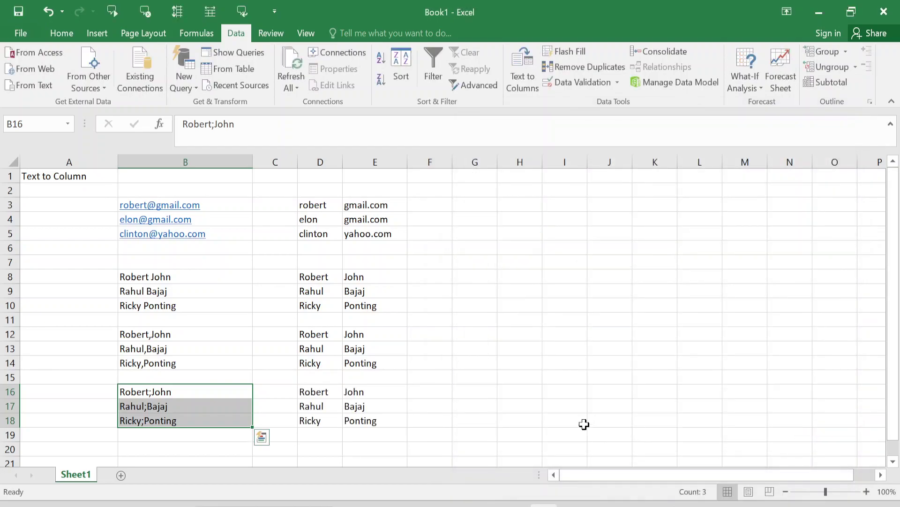
left_click(545, 405)
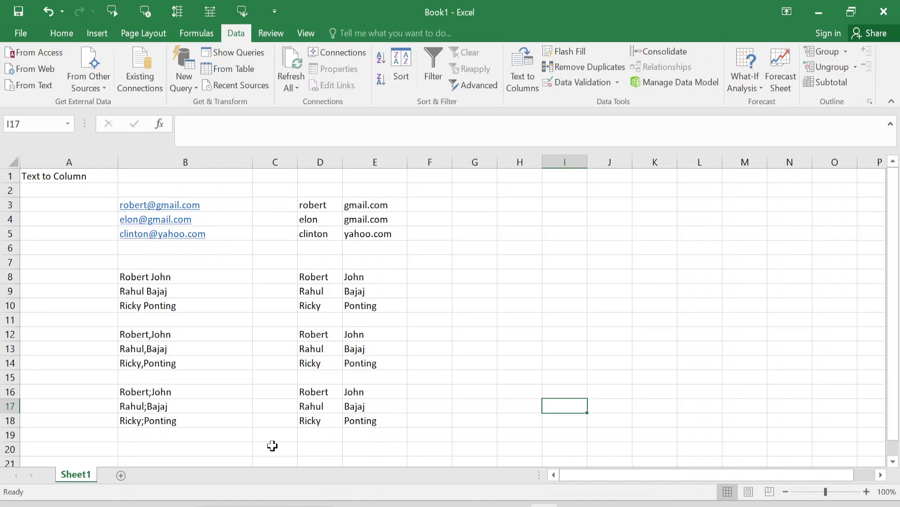
Step: Copy the semicolon names from B16:B18 into B21:B23 and select them
left_click(189, 434)
left_click_drag(160, 396, 162, 414)
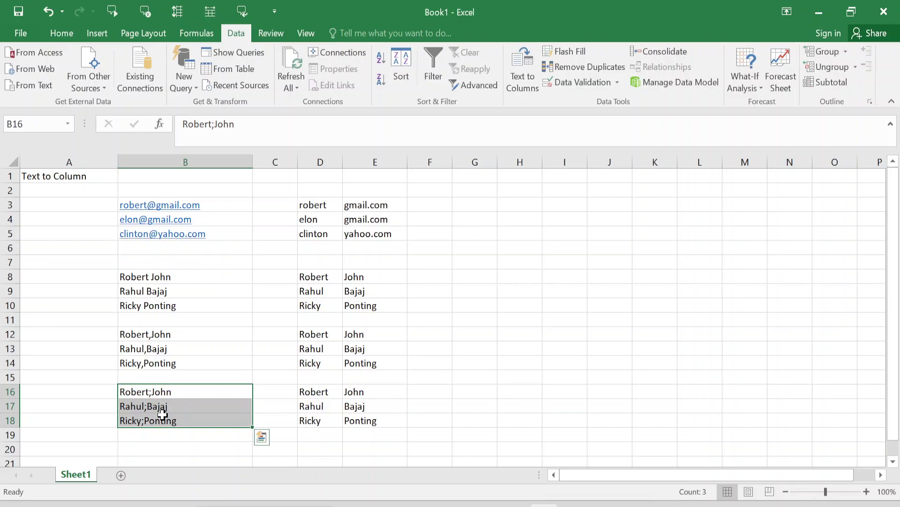
key("ctrl+c")
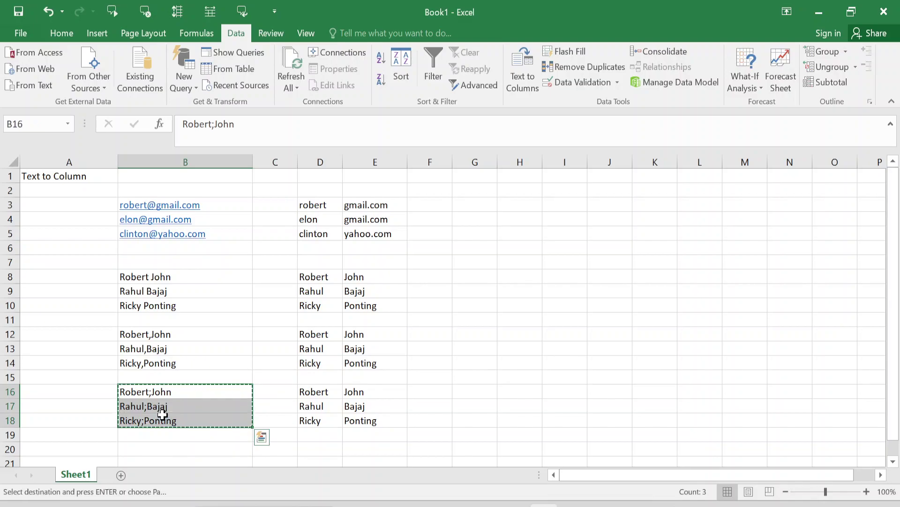
left_click(182, 451)
key("ctrl+v")
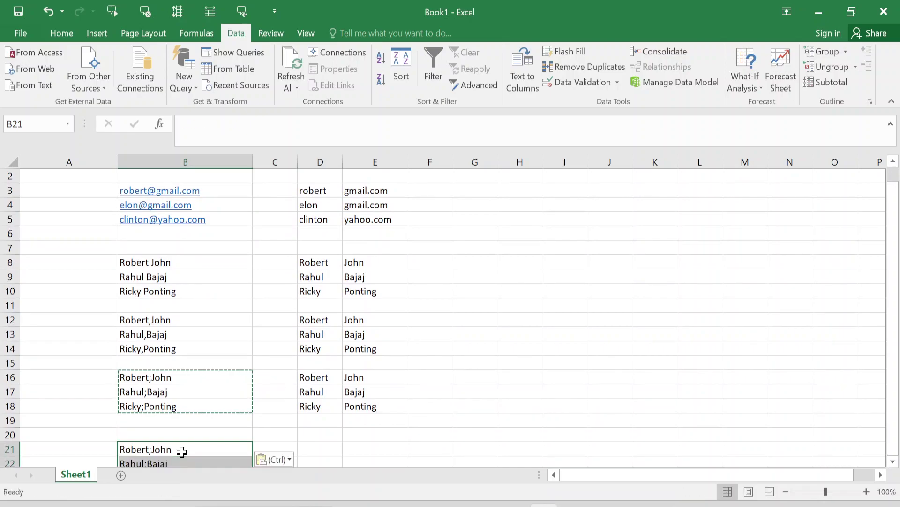
key("Escape")
left_click(182, 452)
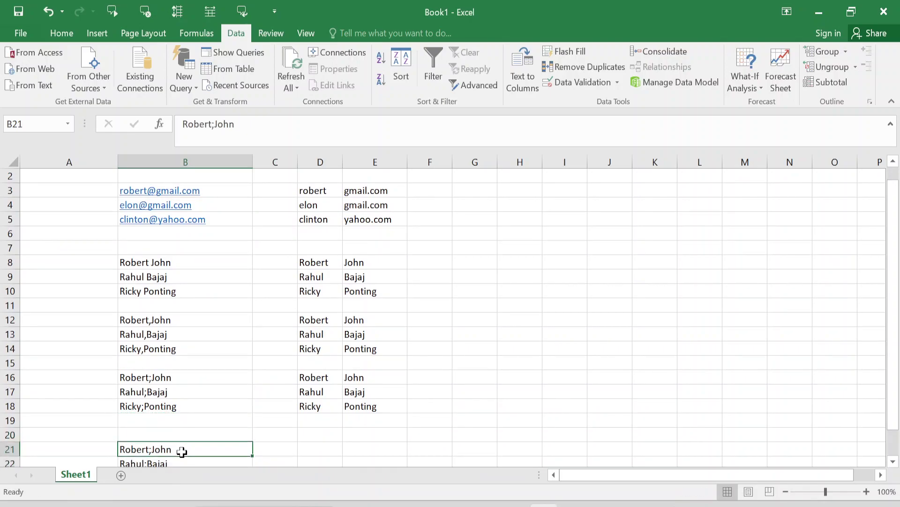
left_click_drag(182, 451, 184, 451)
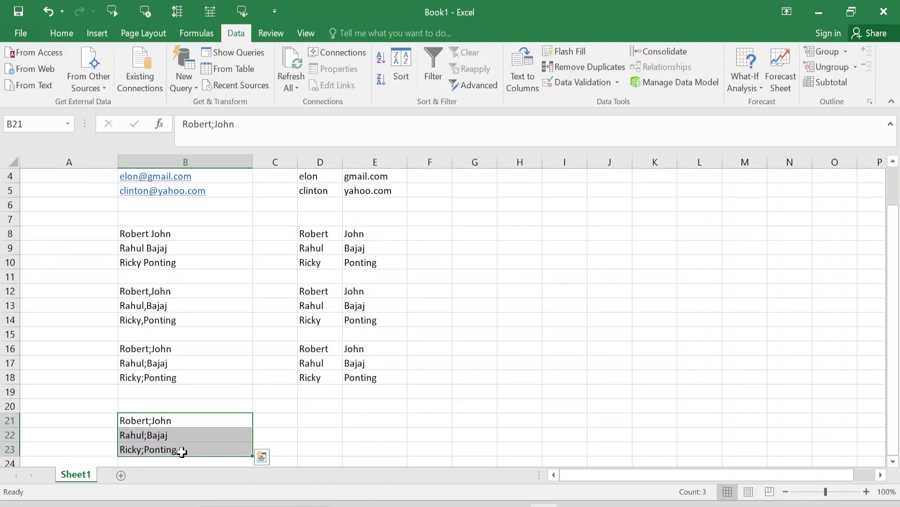
Step: Start a Fixed width Text to Columns split with breaks after characters 2, 4 and 5
left_click(522, 64)
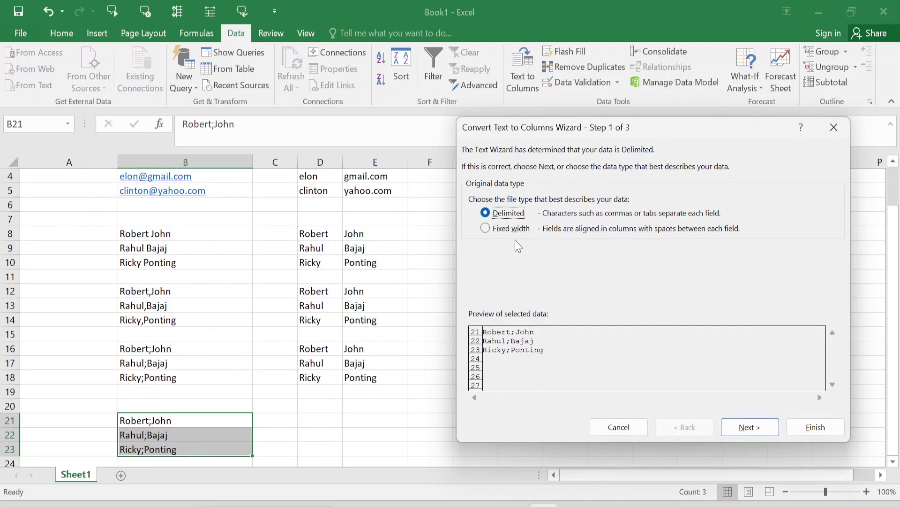
left_click(498, 230)
left_click(753, 429)
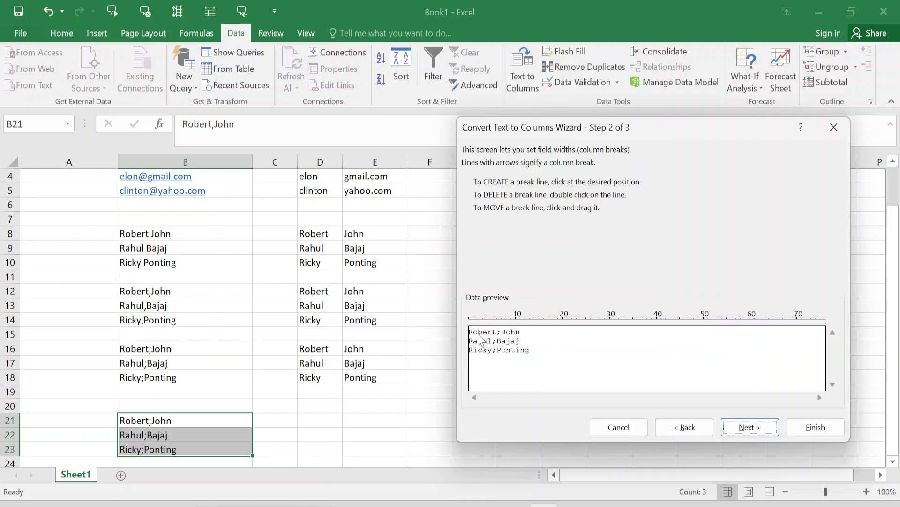
left_click(477, 335)
left_click(493, 340)
left_click(488, 334)
Step: Set the destination to D21 and finish, scattering letter fragments across D21:G23
left_click(748, 434)
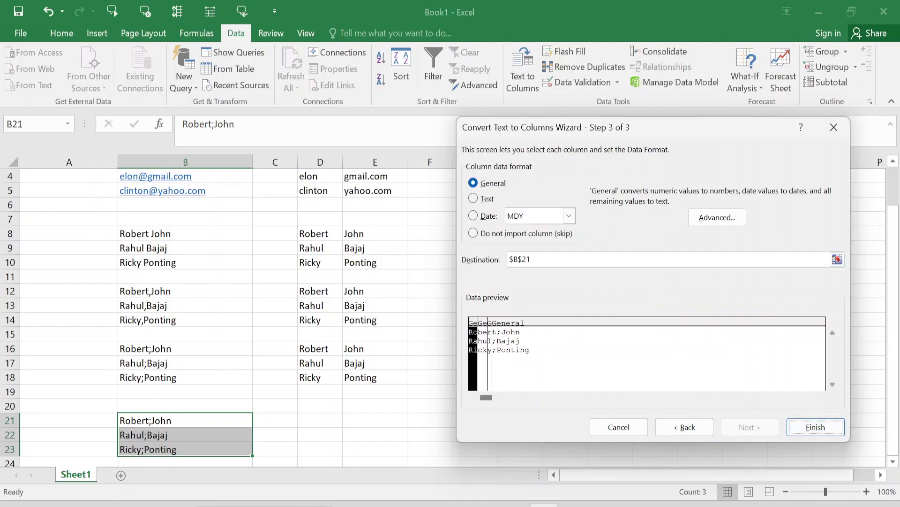
left_click(837, 259)
left_click(321, 420)
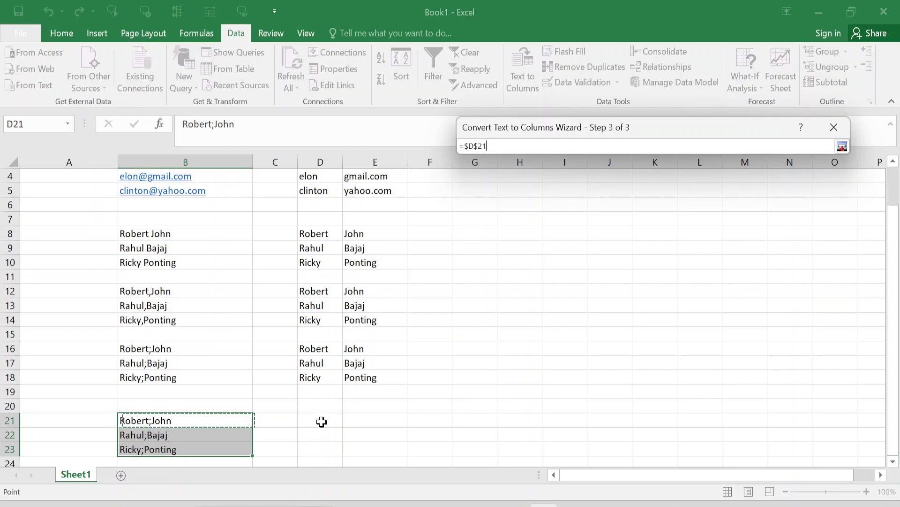
left_click(841, 148)
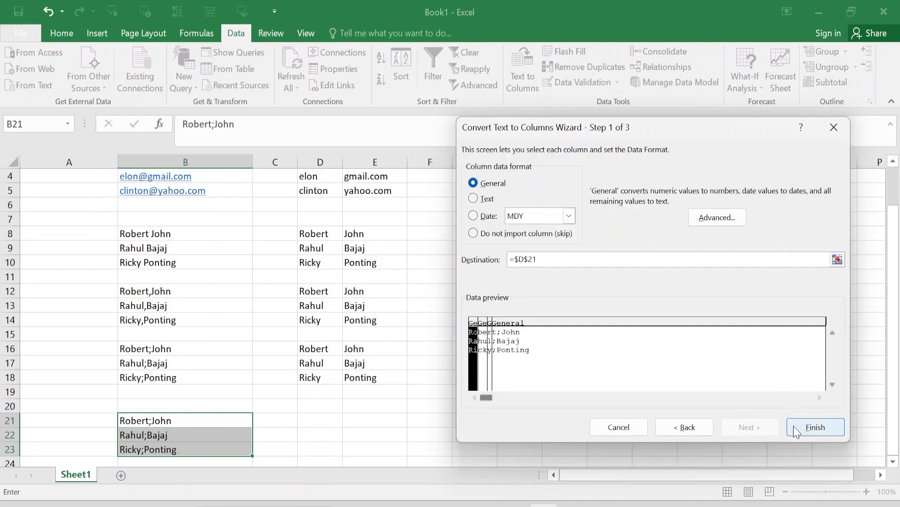
left_click(796, 427)
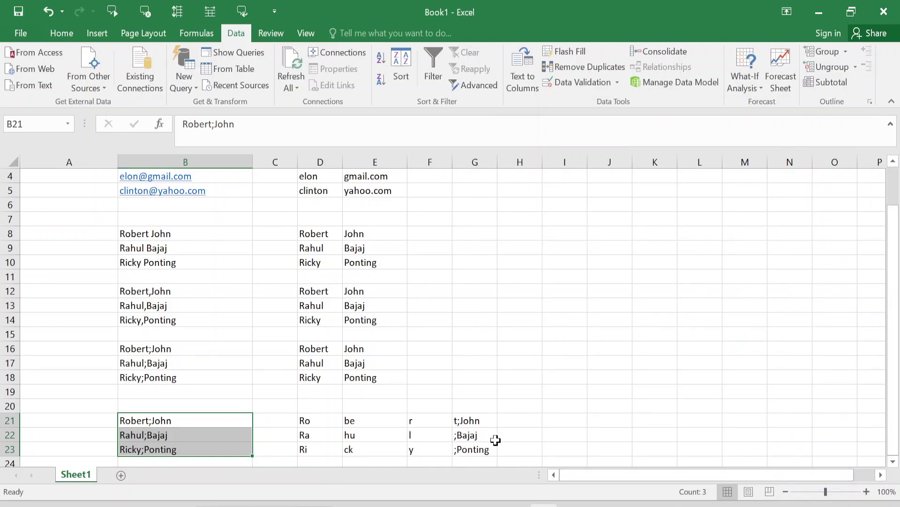
left_click(381, 422)
key("Up")
key("Up")
key("Up")
key("Up")
key("Up")
key("Up")
key("Up")
key("Up")
key("Up")
key("Up")
key("Up")
key("Up")
key("Up")
key("Up")
key("Up")
key("Up")
key("Up")
key("Up")
key("Up")
key("Up")
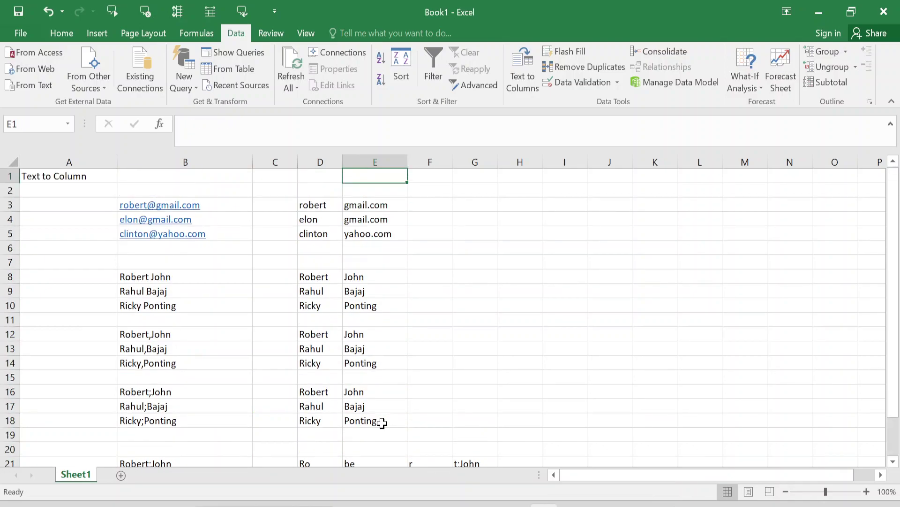
left_click(423, 407)
key("Down")
key("Down")
key("Down")
key("Down")
key("Down")
key("Down")
key("Down")
key("Down")
key("Down")
key("Down")
key("Down")
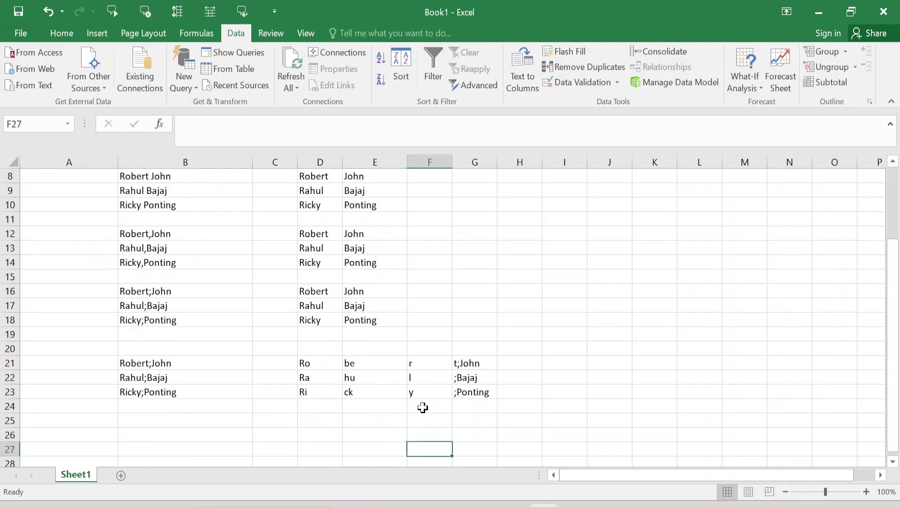
key("Up")
key("Up")
key("Up")
key("Up")
key("Up")
key("Up")
key("Up")
key("Up")
key("Up")
key("Up")
key("Up")
key("Up")
key("Up")
key("Up")
key("Up")
key("Up")
key("Up")
key("Up")
key("Up")
key("Up")
key("Up")
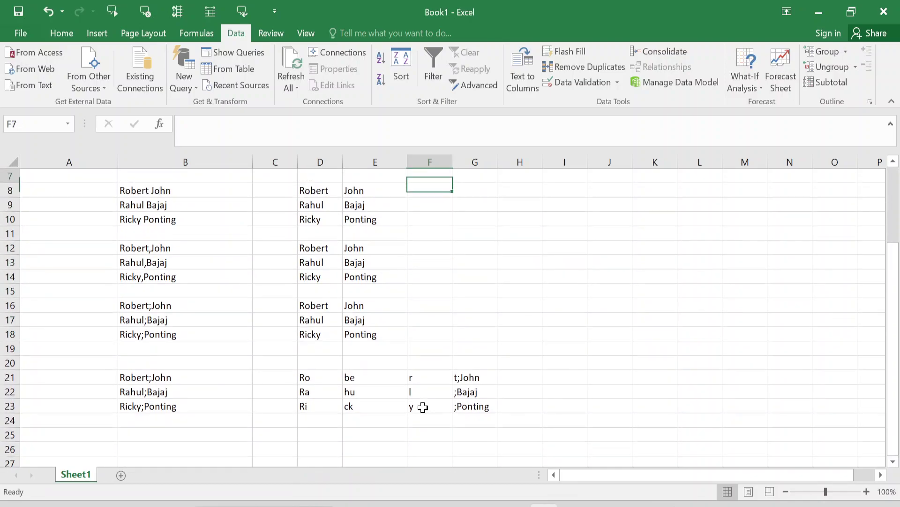